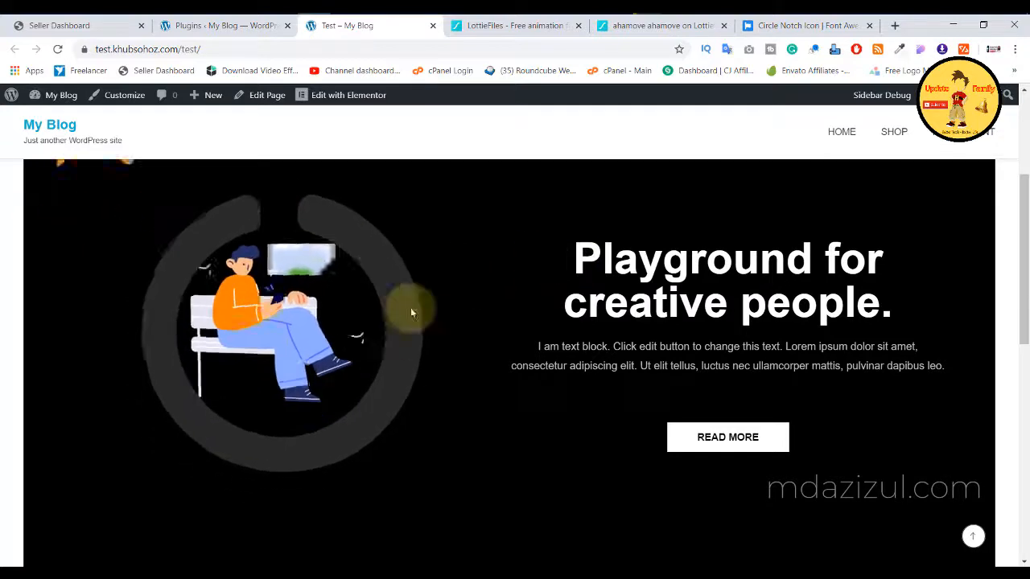
Step: Examine the two hero sections on the published Test page, including the circular Lottie animation and the phone image
scroll(327, 324, "down", 5)
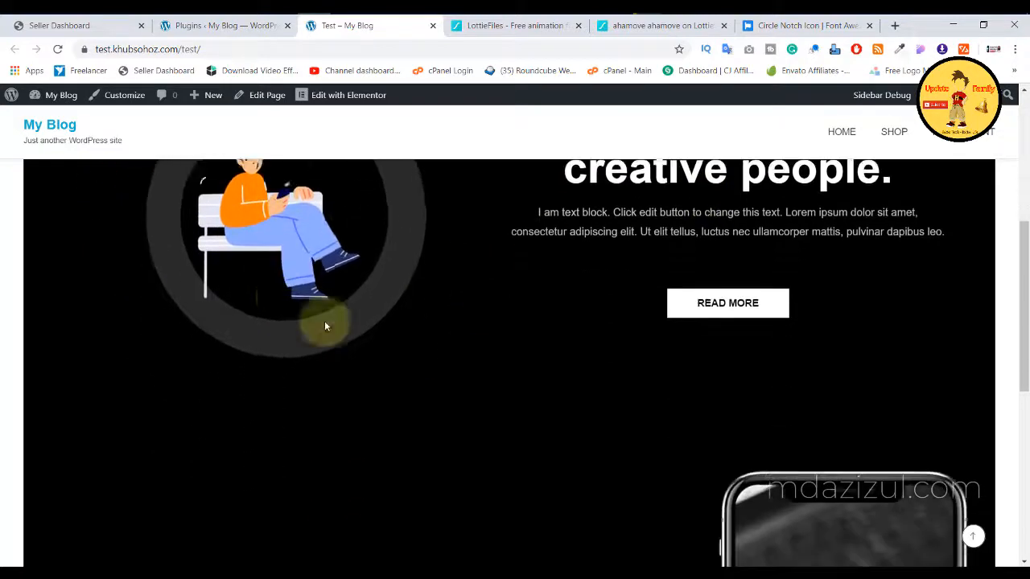
scroll(362, 317, "up", 6)
scroll(362, 321, "down", 3)
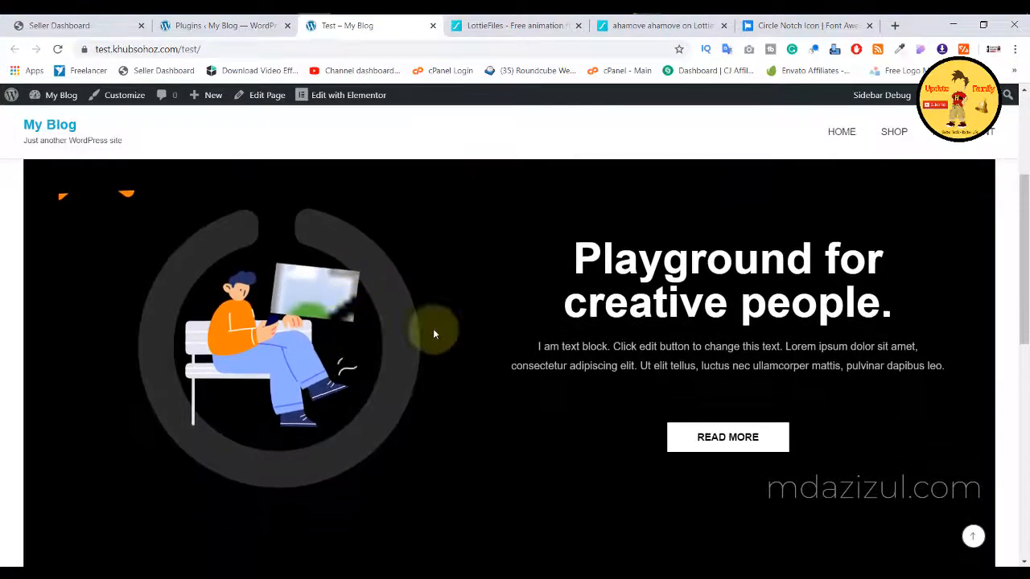
scroll(361, 243, "up", 2)
scroll(332, 229, "down", 5)
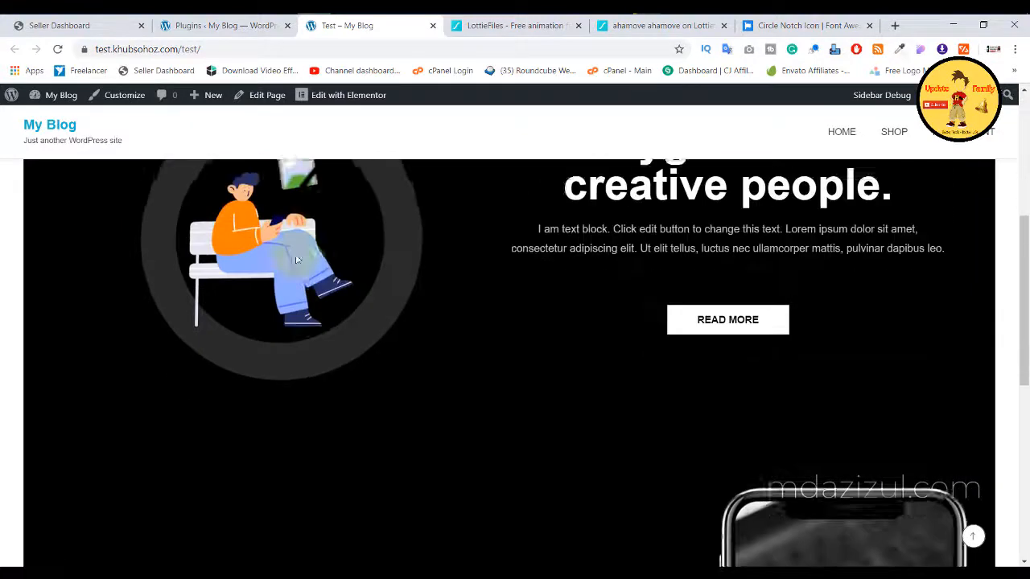
scroll(805, 318, "down", 2)
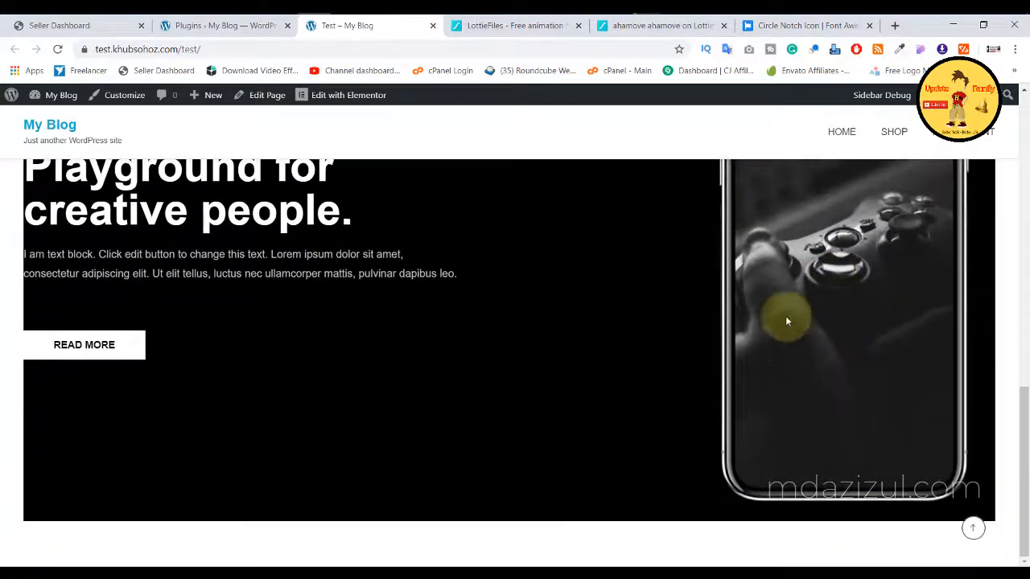
scroll(600, 310, "up", 6)
scroll(600, 307, "down", 3)
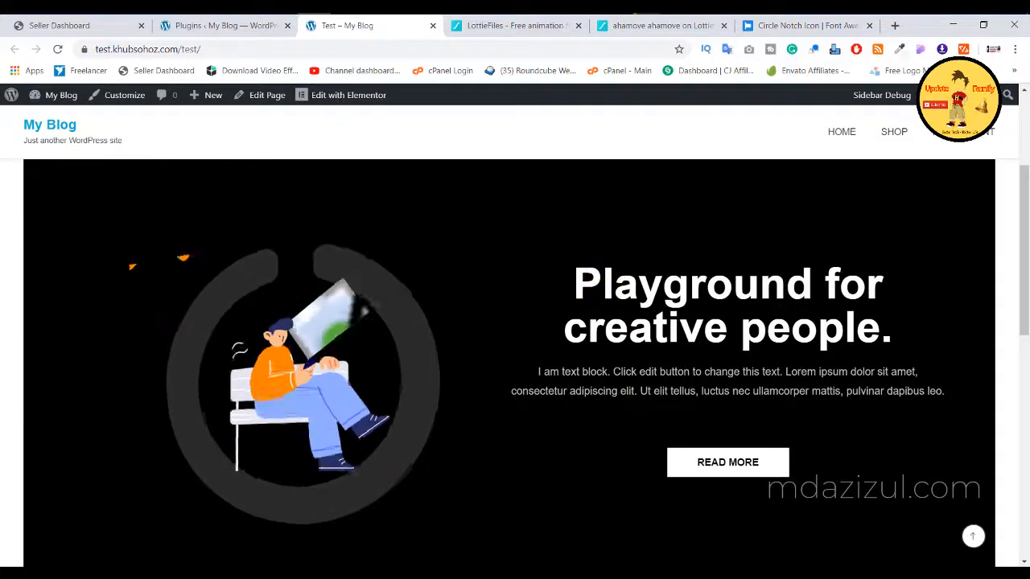
Step: Copy the plugin name Animentor from the list of installed WordPress plugins
left_click(242, 25)
right_click(173, 270)
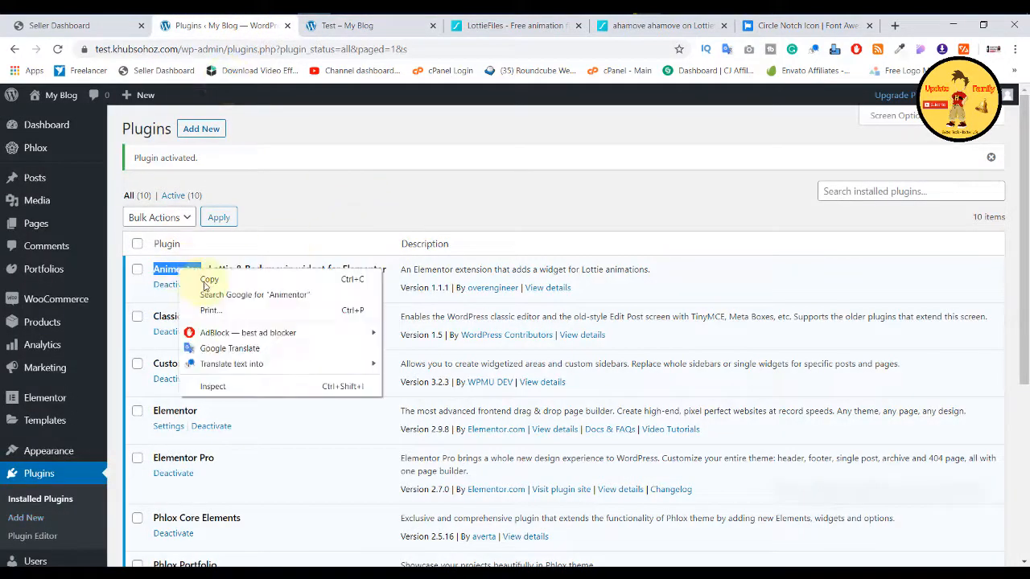
left_click(205, 286)
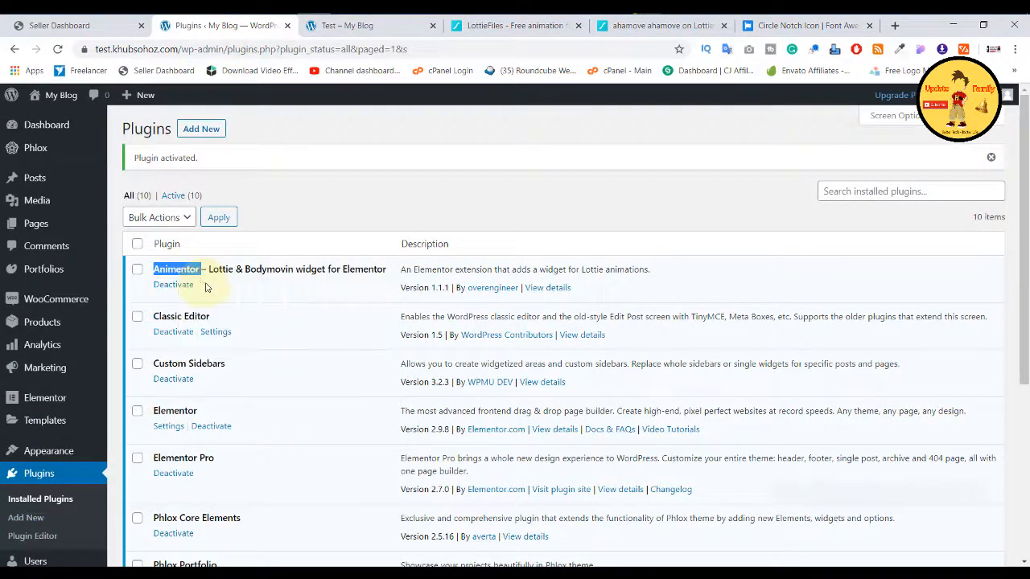
Step: Open the Add Plugins page in a new browser tab and search the plugin directory for Animentor
right_click(46, 520)
left_click(76, 392)
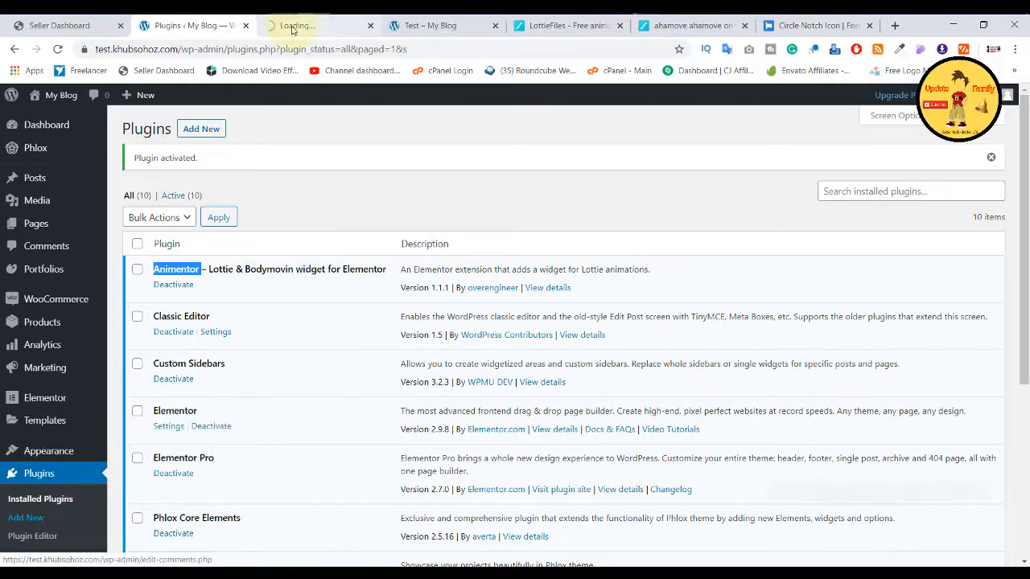
scroll(64, 374, "down", 2)
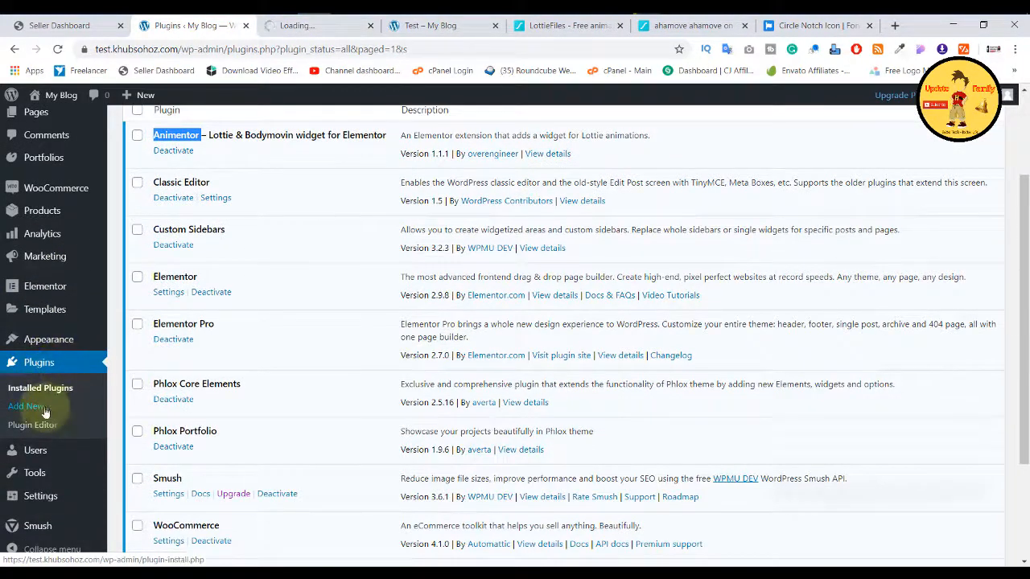
left_click(312, 25)
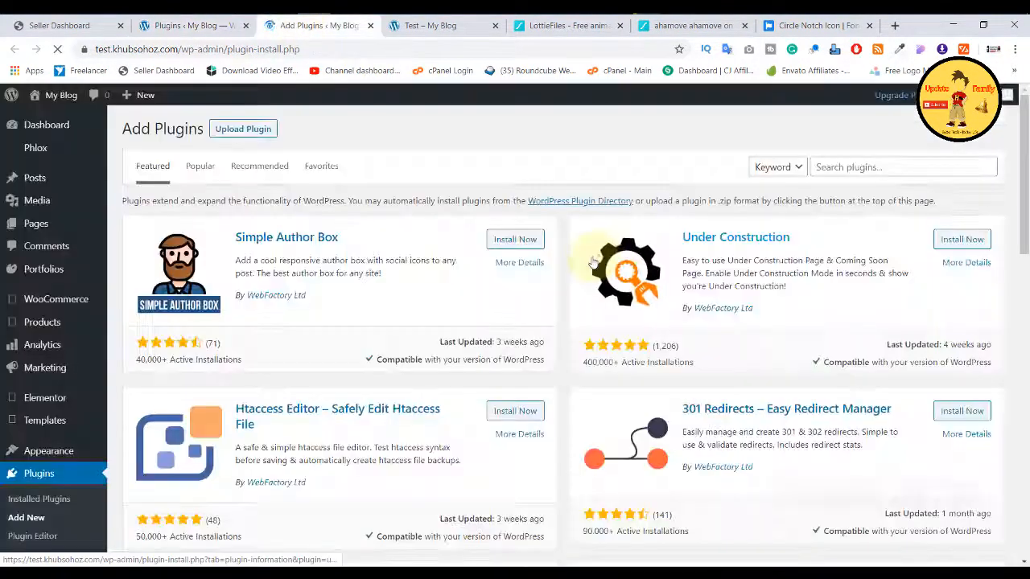
right_click(852, 167)
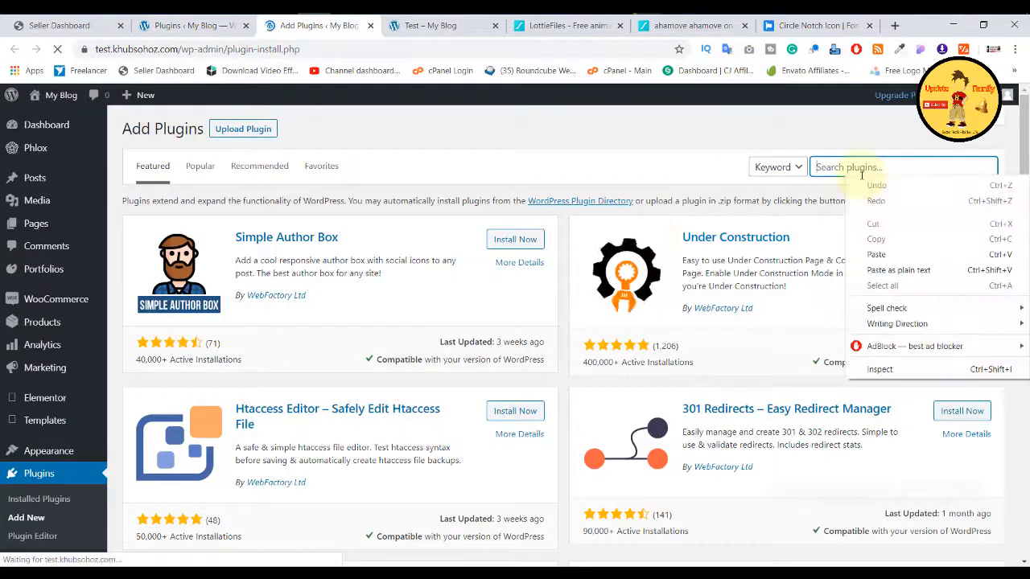
left_click(881, 254)
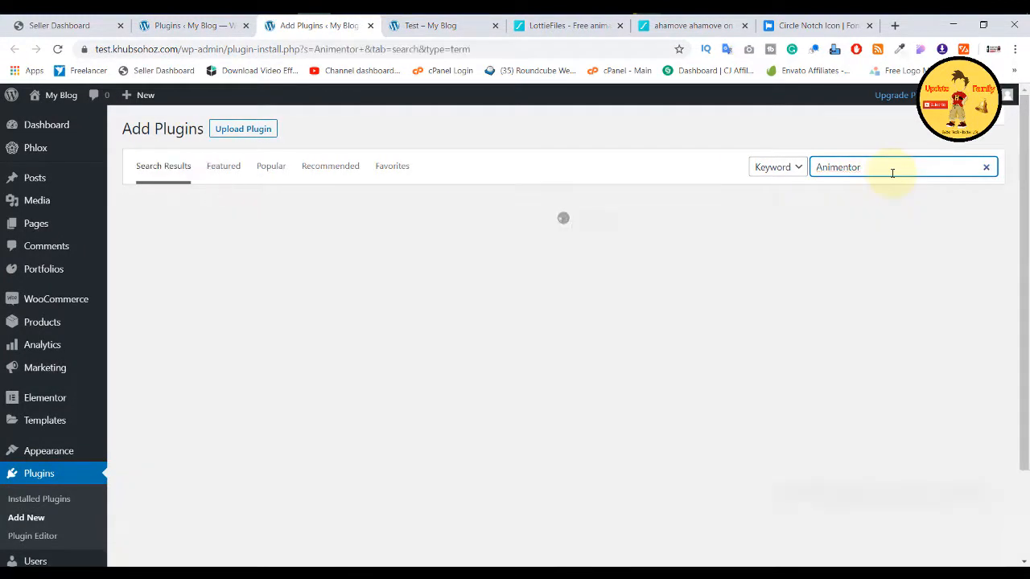
key("BackSpace")
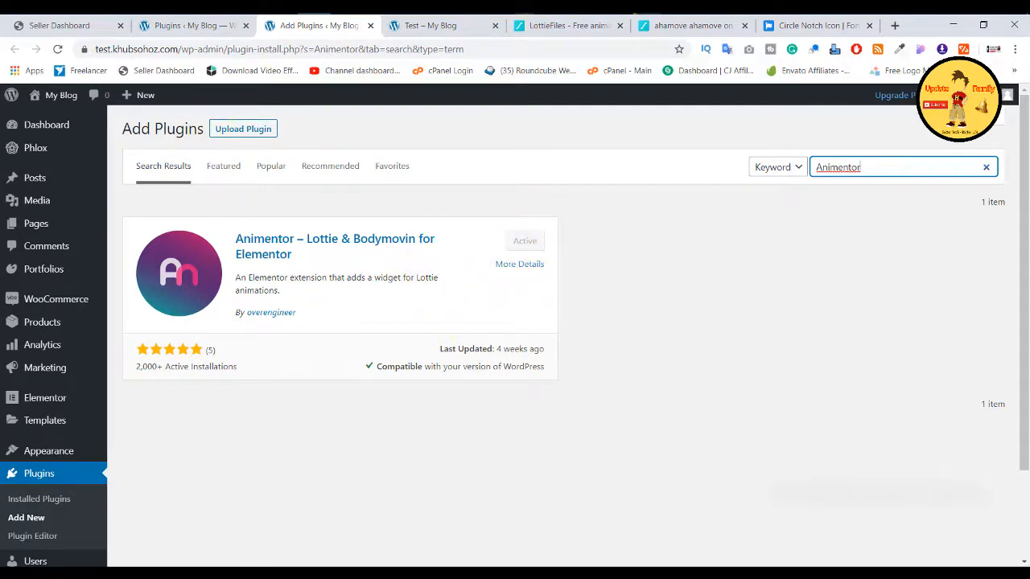
left_click(443, 26)
left_click(322, 26)
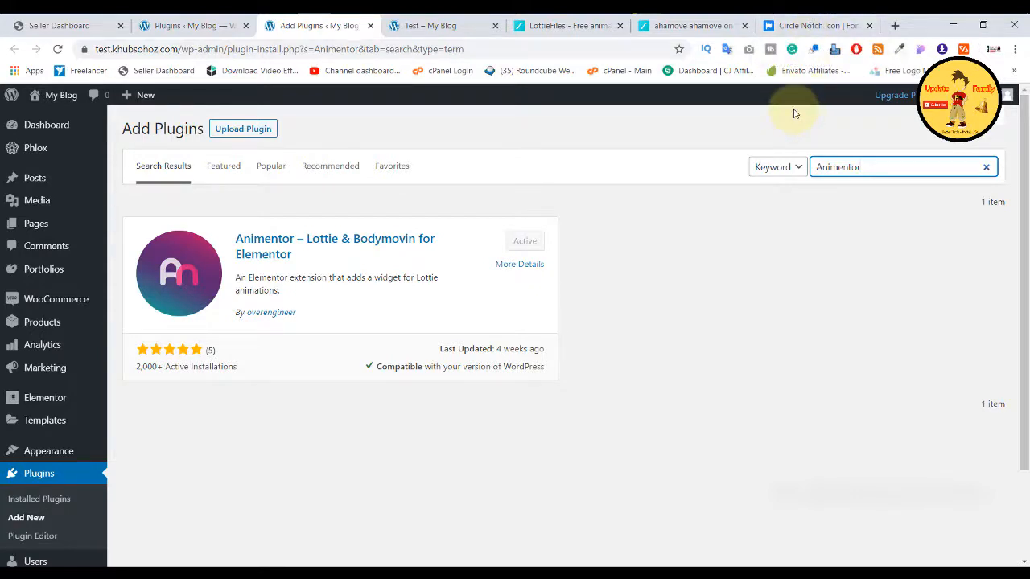
mouse_move(146, 244)
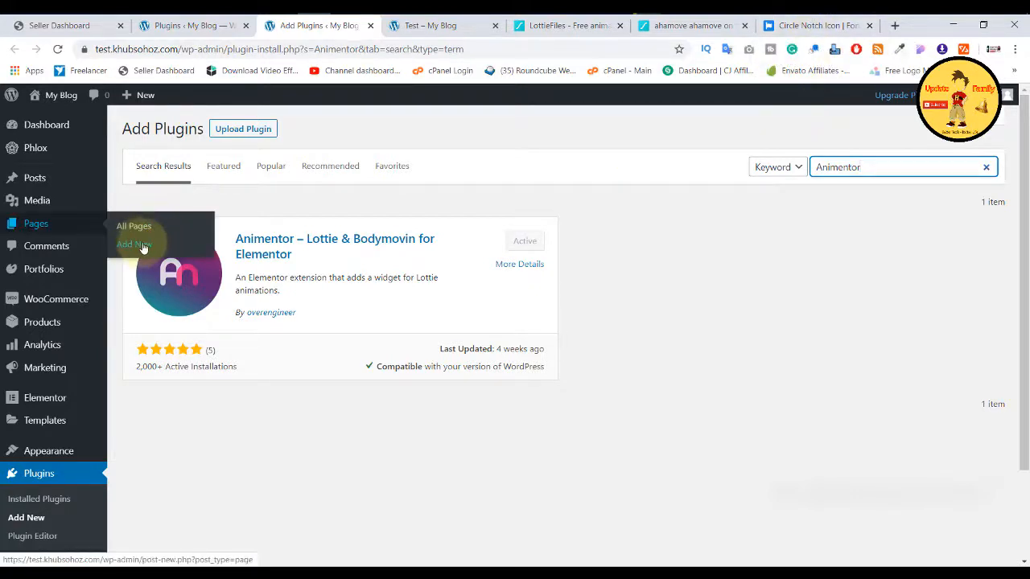
Step: Open the Test page in the Elementor editor in a new browser tab and bring that editor forward
left_click(450, 30)
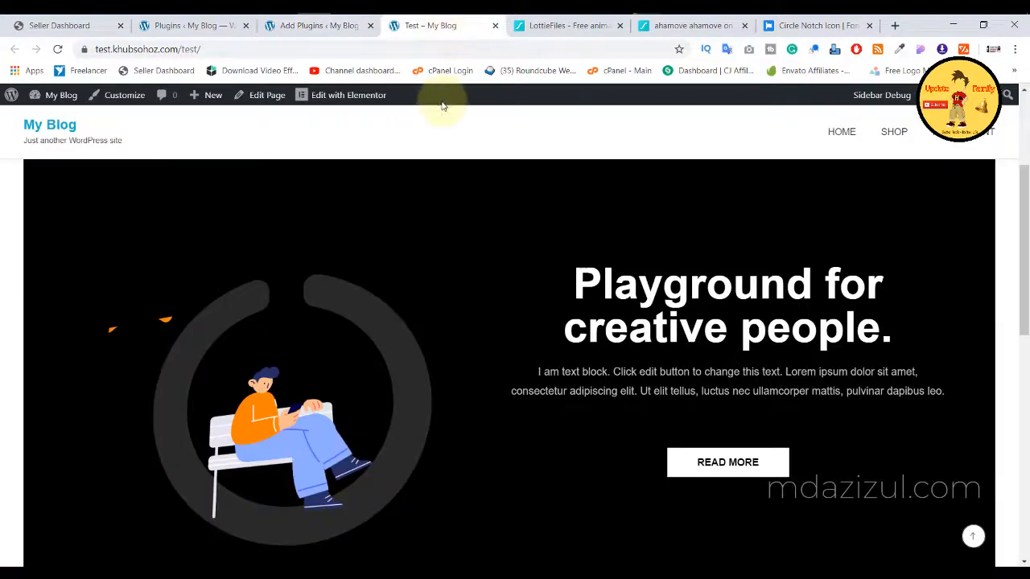
right_click(354, 97)
left_click(386, 106)
left_click(506, 25)
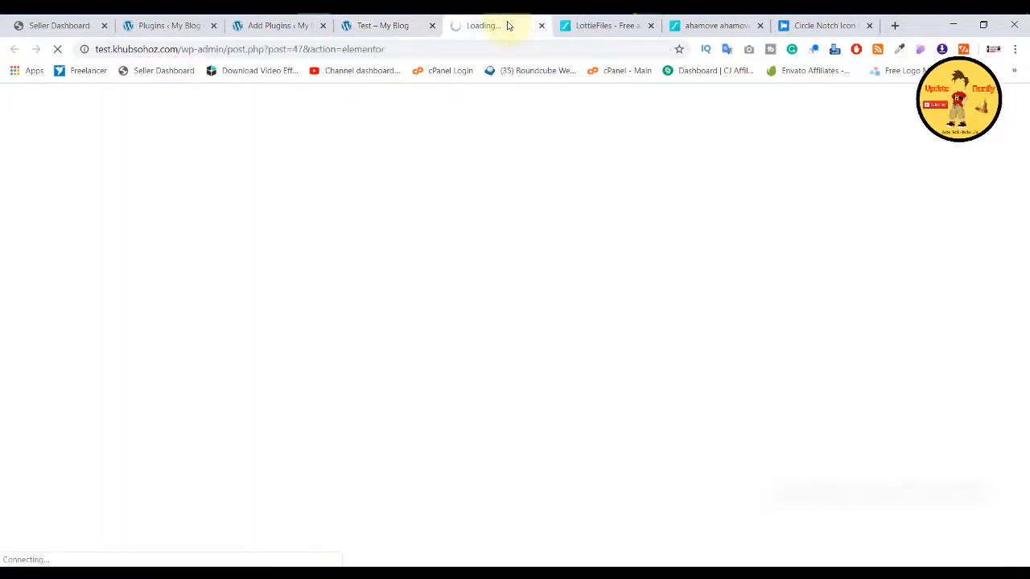
left_click(402, 28)
scroll(660, 182, "down", 5)
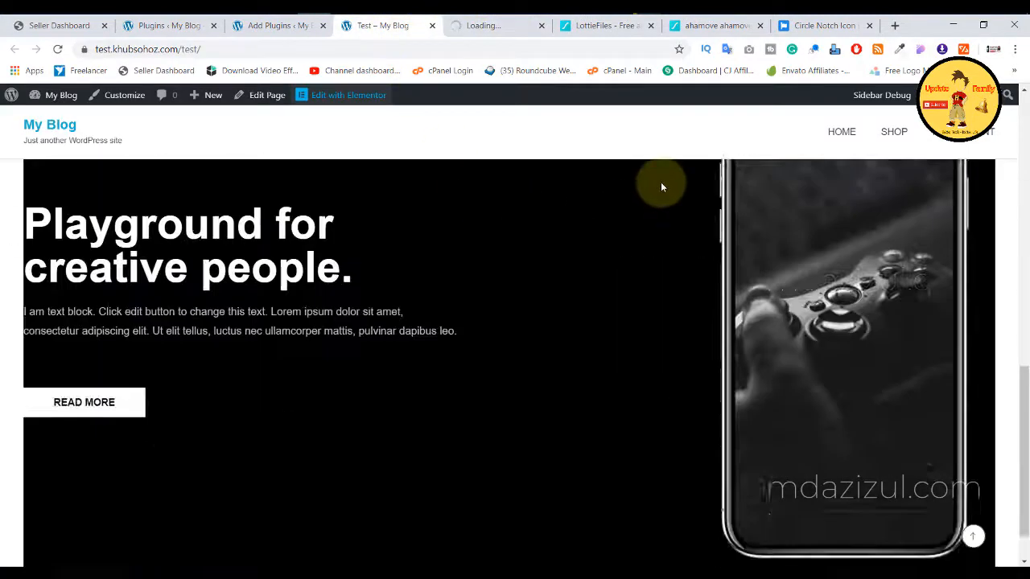
scroll(635, 193, "up", 5)
scroll(563, 193, "up", 4)
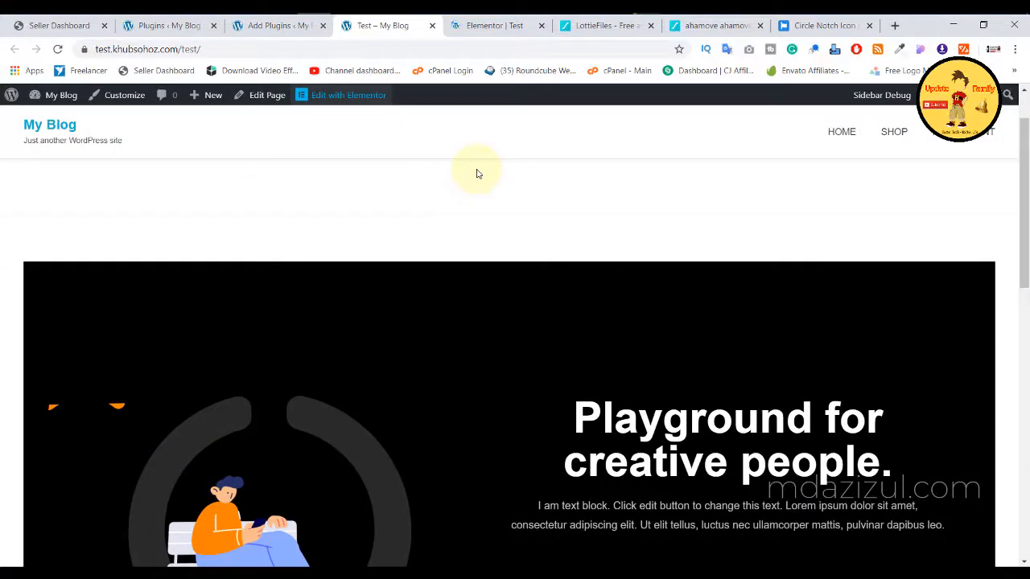
left_click(474, 25)
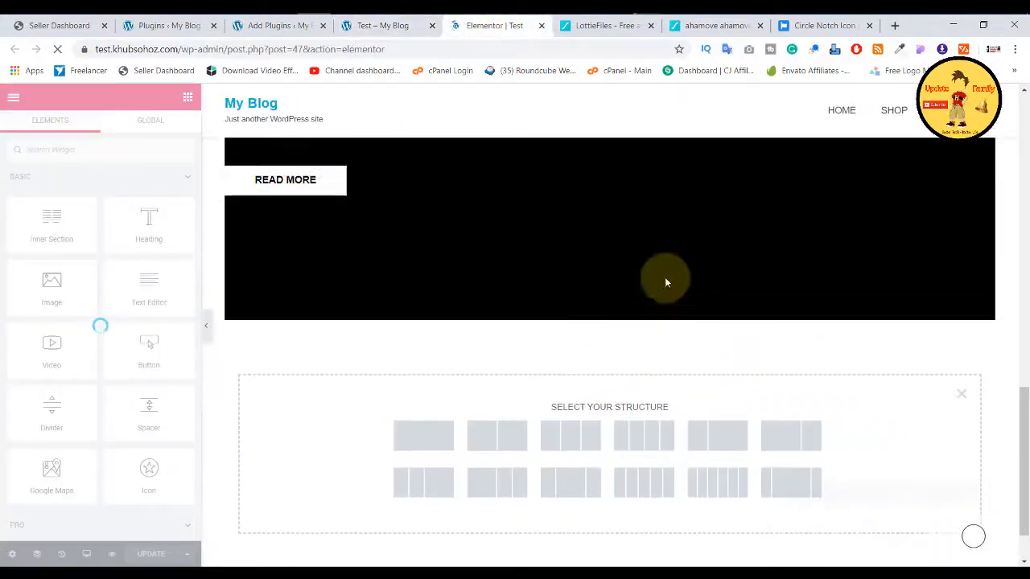
Step: Browse the Hero category of blocks in the Elementor template library, then close the library without inserting anything
left_click(959, 330)
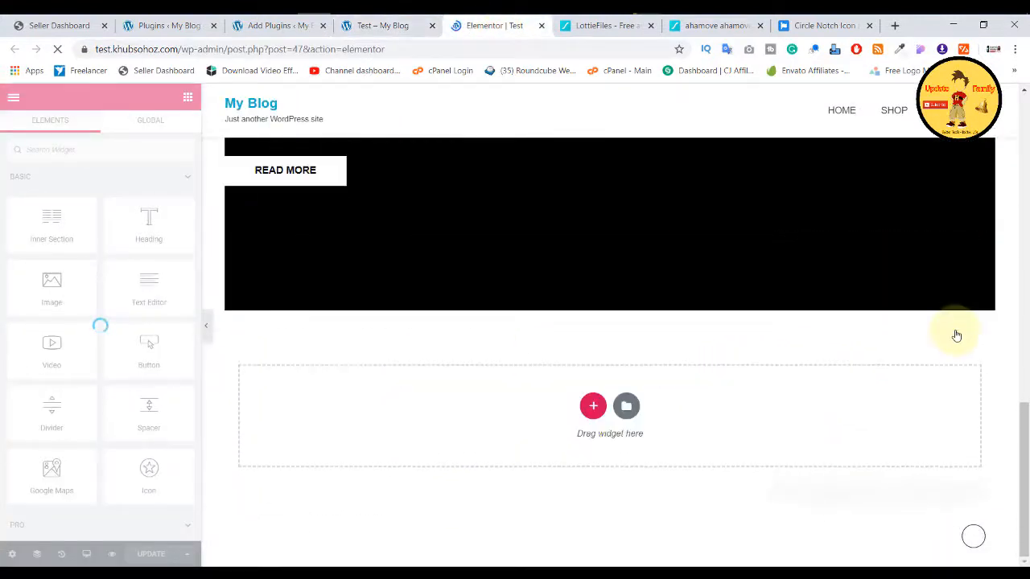
left_click(628, 407)
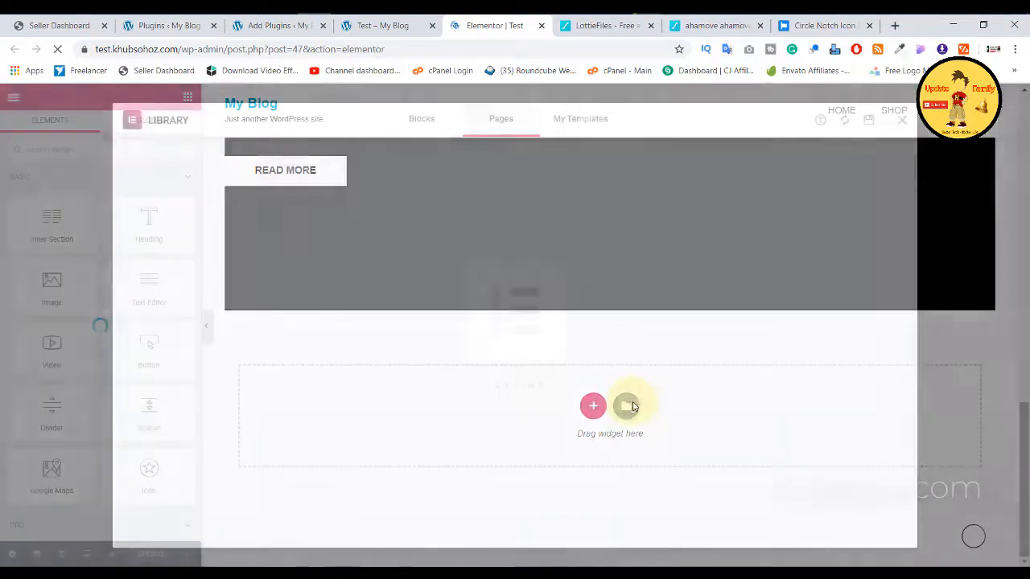
left_click(426, 119)
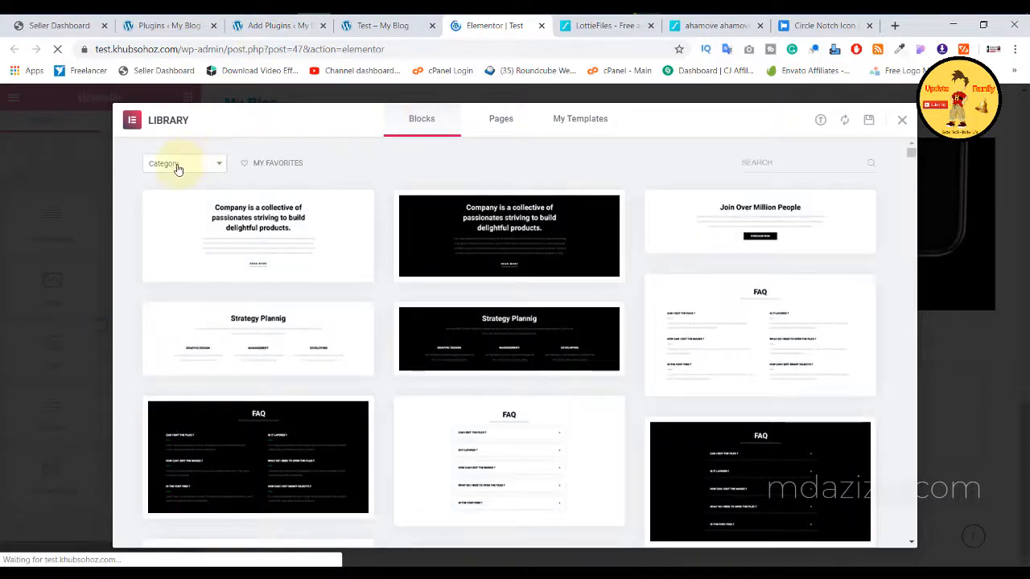
left_click(179, 163)
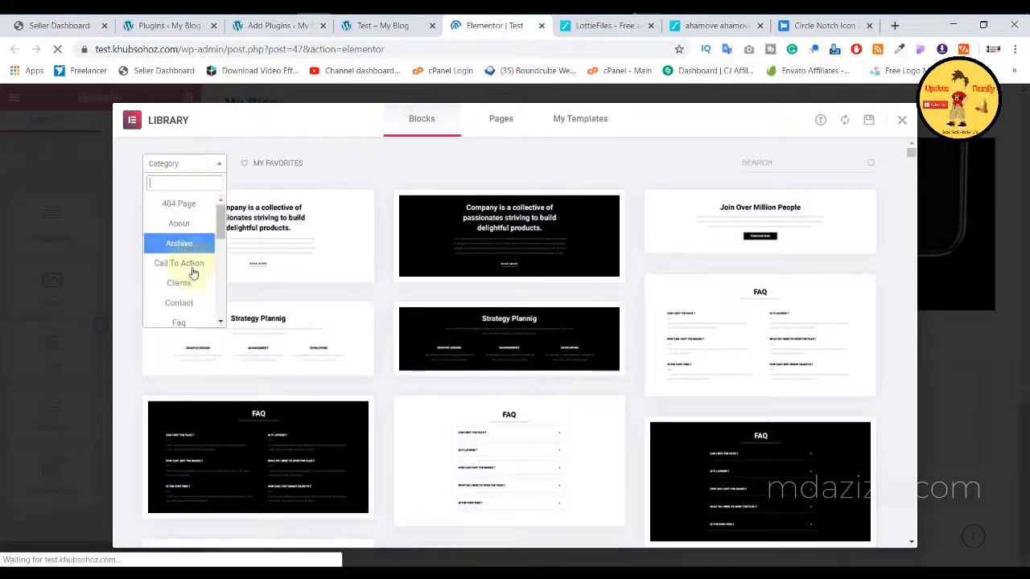
scroll(183, 256, "down", 2)
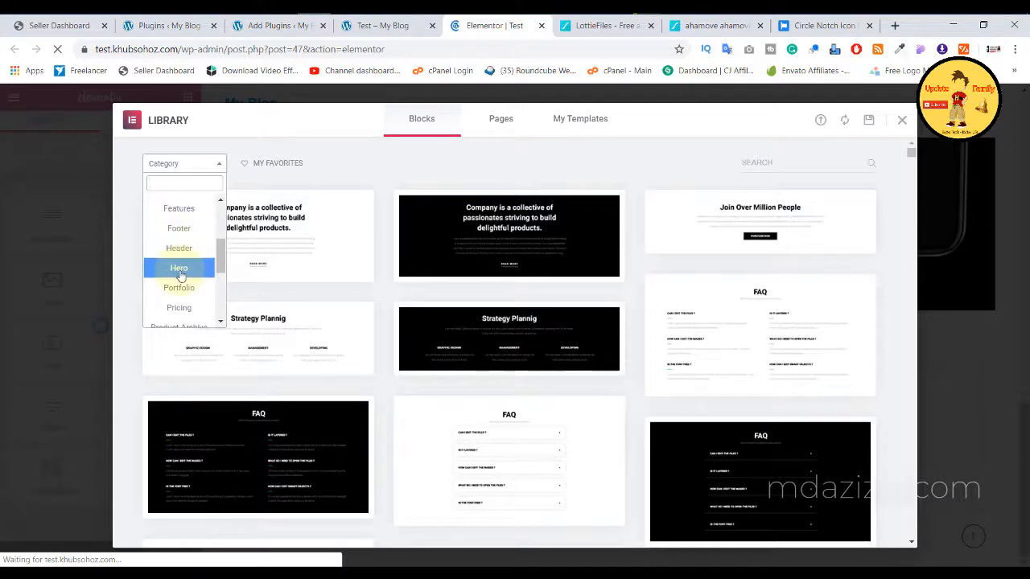
left_click(179, 269)
scroll(521, 242, "down", 3)
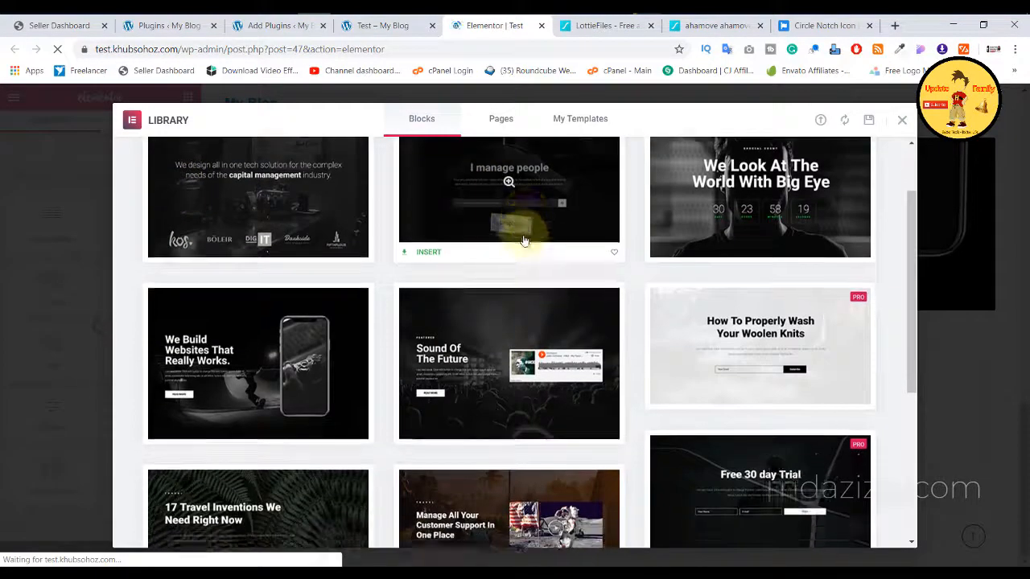
scroll(523, 241, "down", 1)
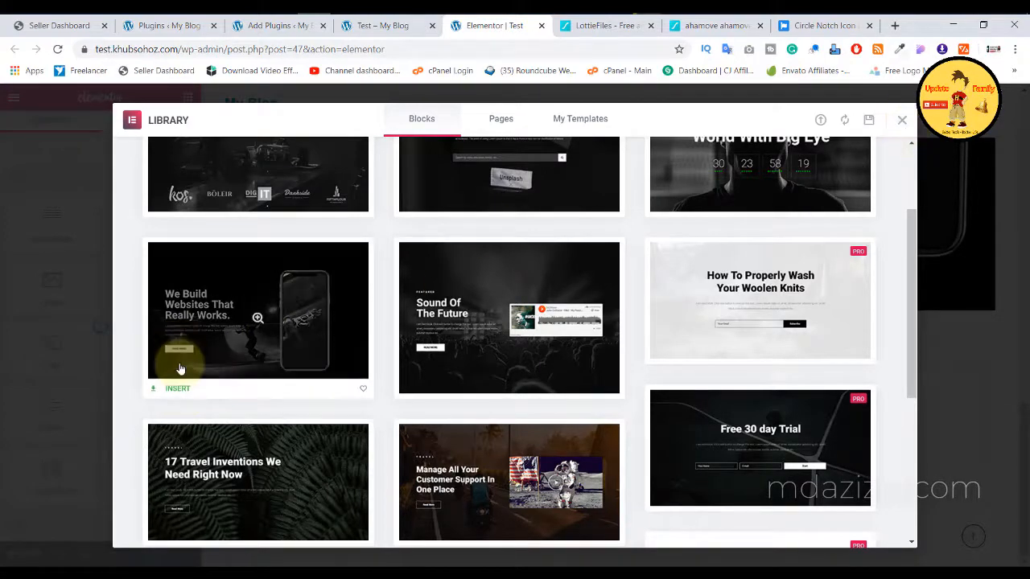
left_click(902, 121)
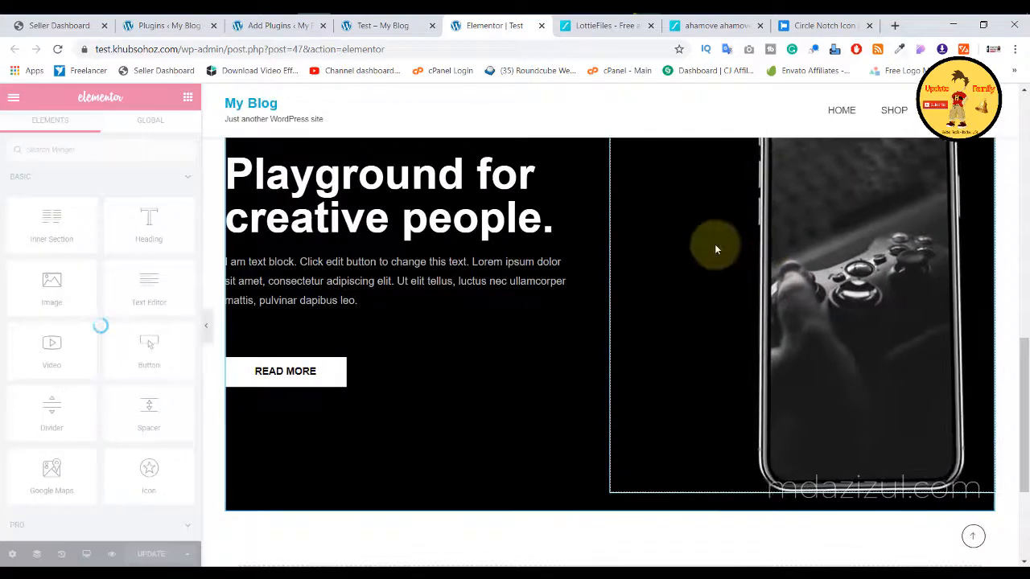
Step: Open the settings of the phone image in the lower Playground for creative people section
scroll(640, 272, "down", 1)
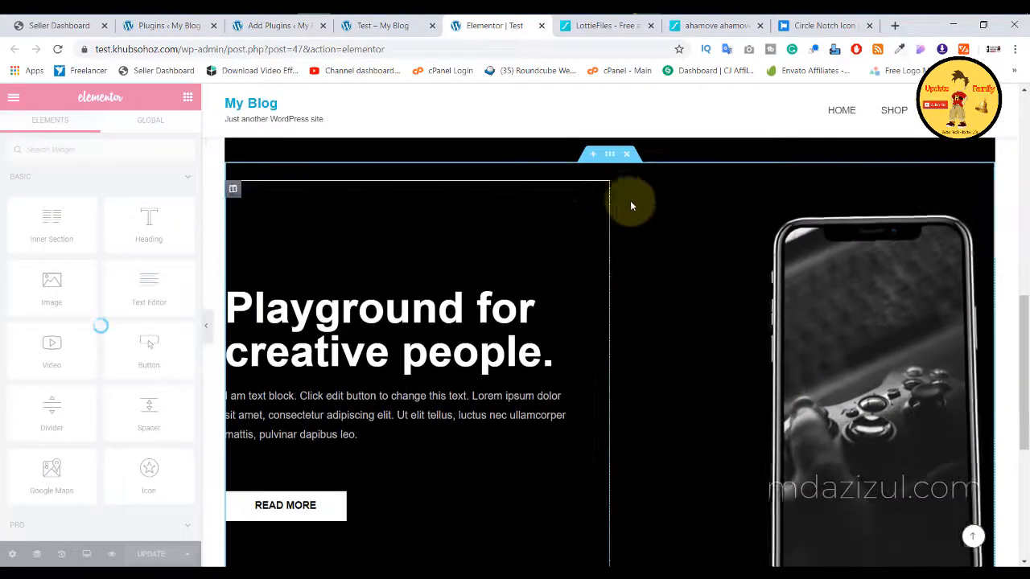
left_click(839, 256)
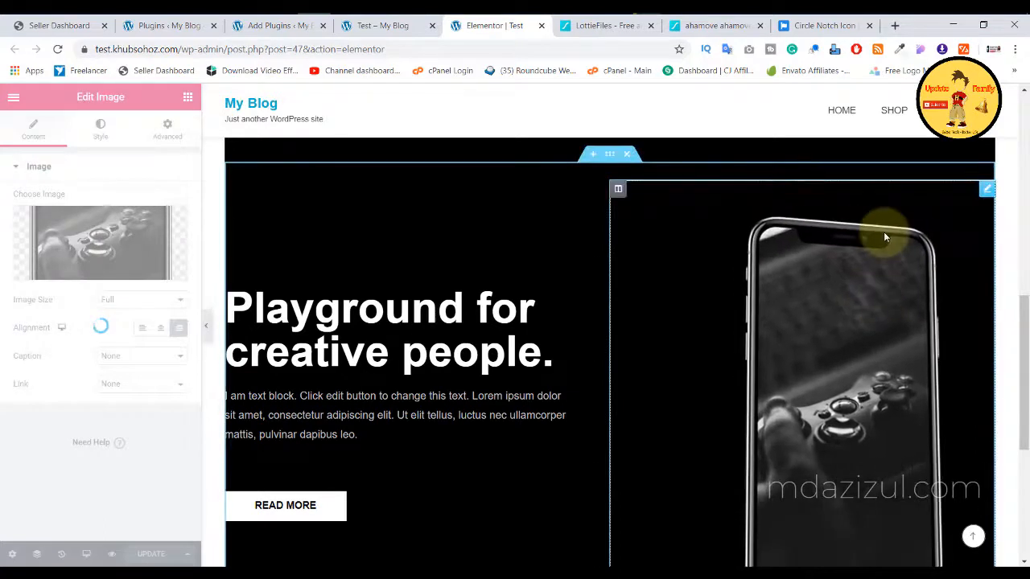
scroll(828, 220, "down", 2)
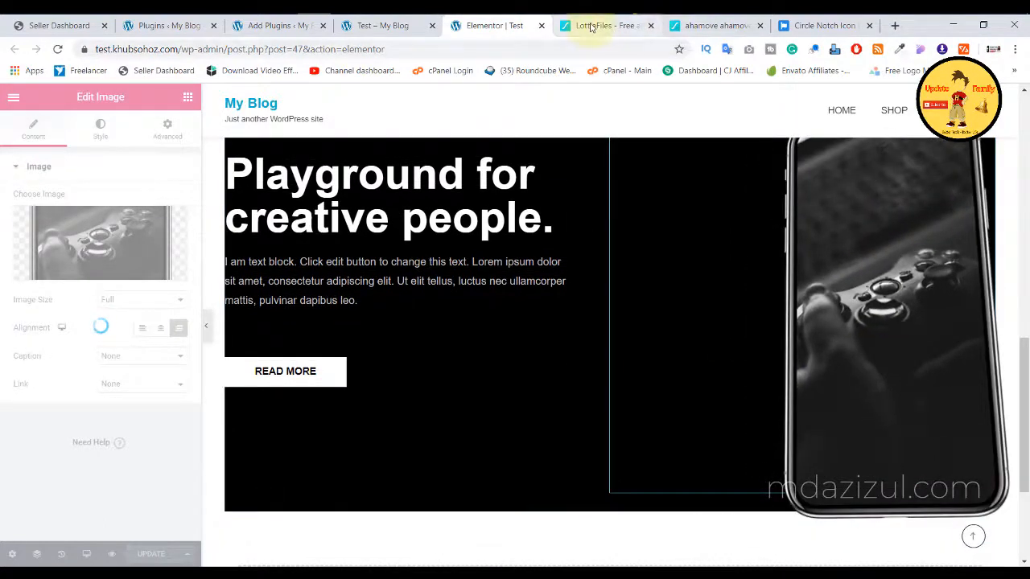
Step: Switch to LottieFiles and browse the recent community animations
left_click(587, 28)
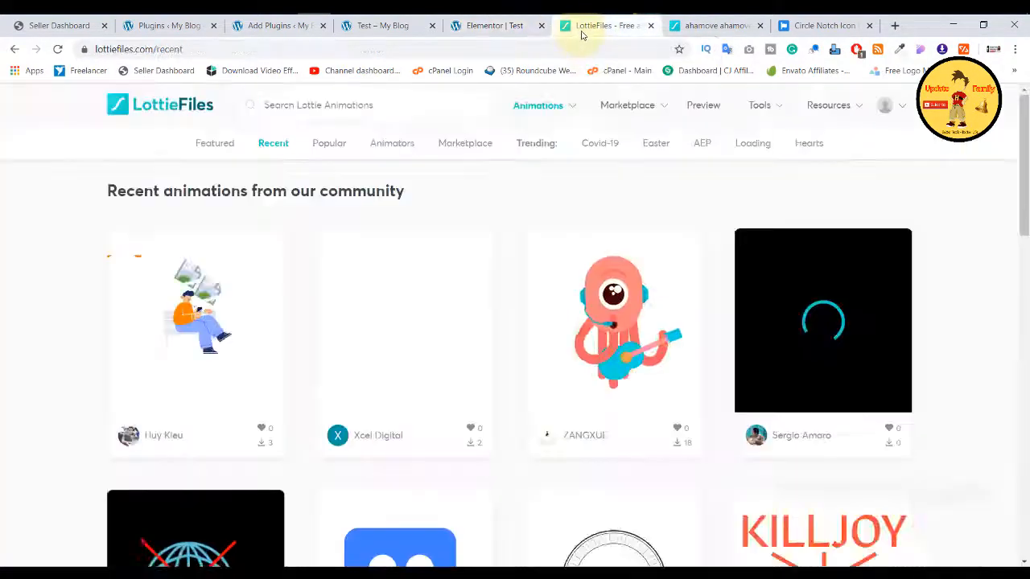
left_click(482, 25)
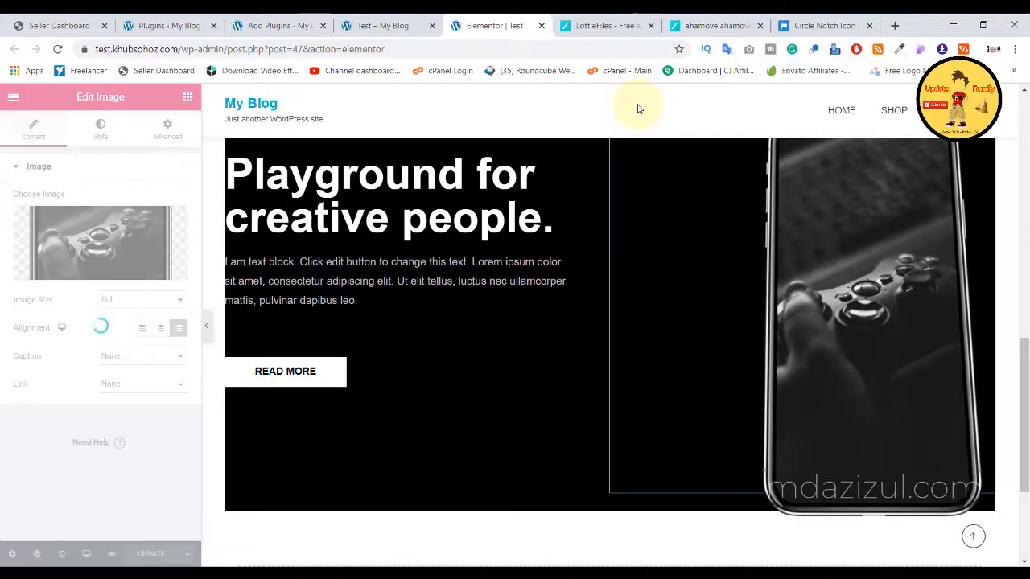
left_click(603, 25)
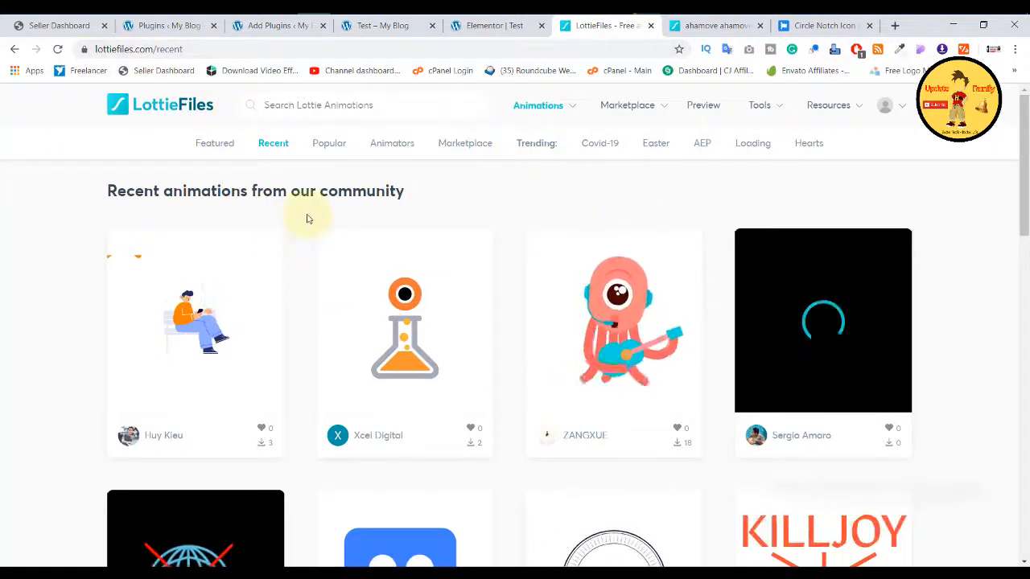
scroll(398, 223, "down", 3)
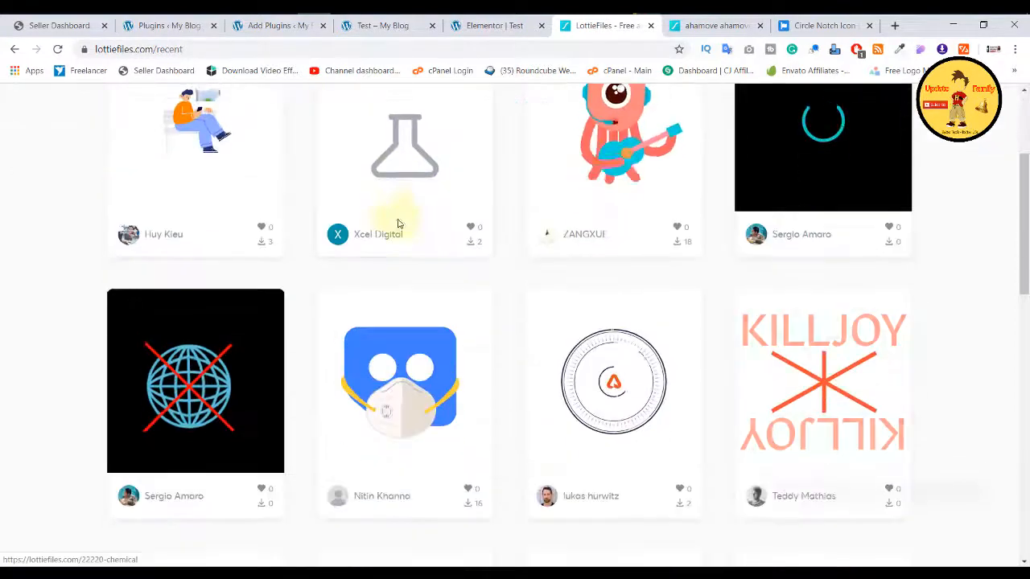
scroll(322, 240, "down", 5)
scroll(683, 322, "down", 5)
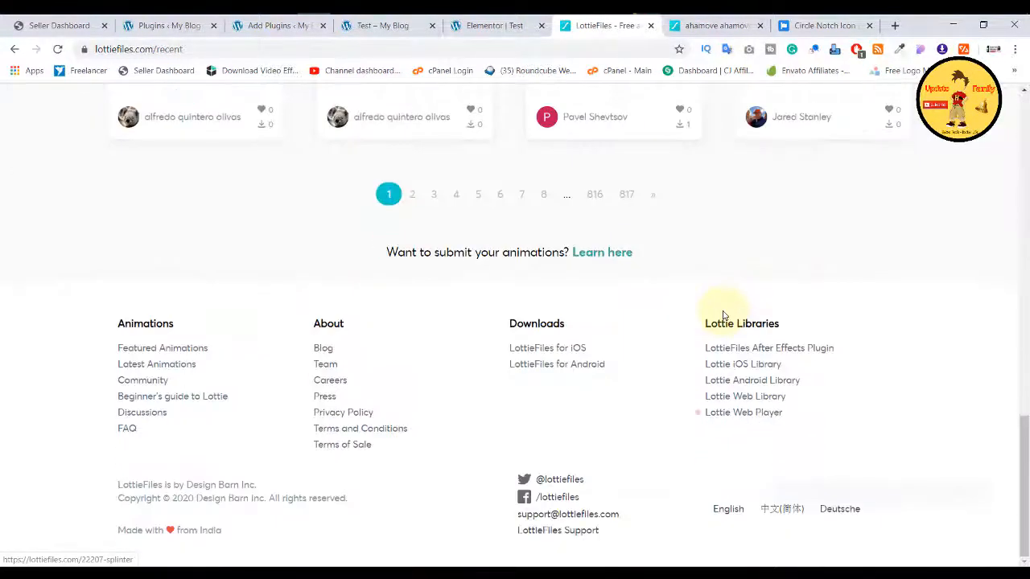
scroll(569, 271, "up", 9)
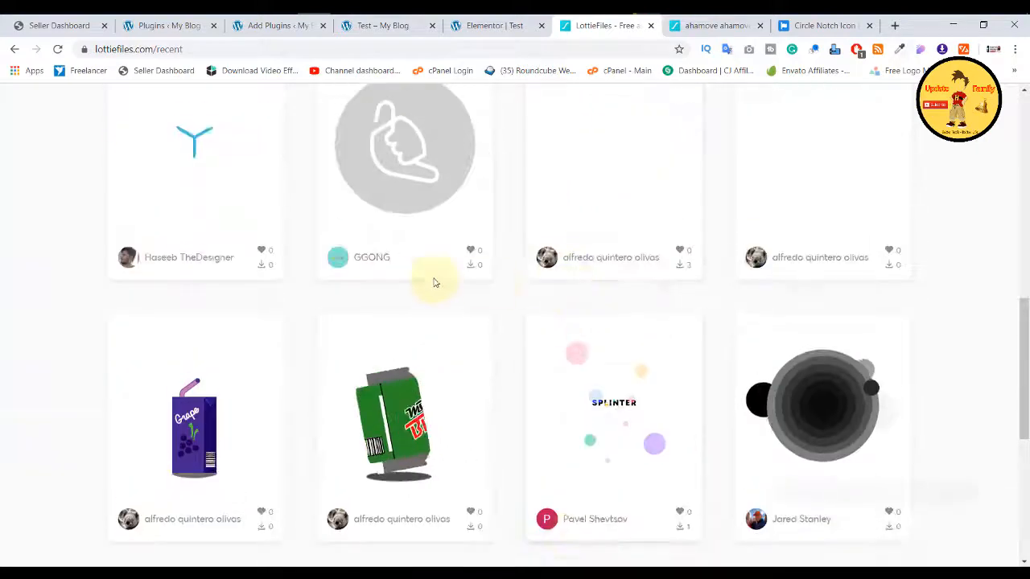
scroll(430, 277, "up", 5)
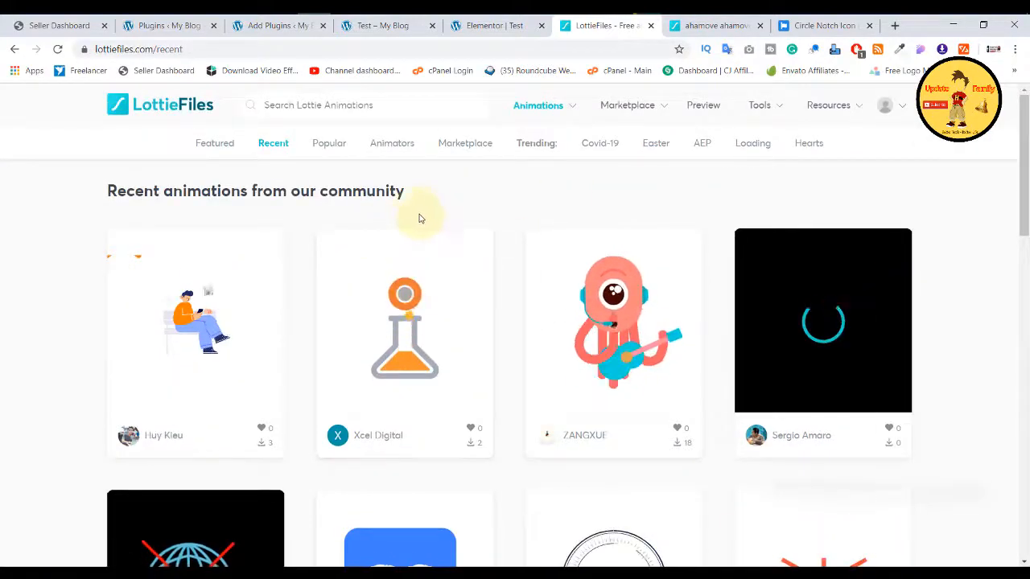
scroll(419, 205, "down", 1)
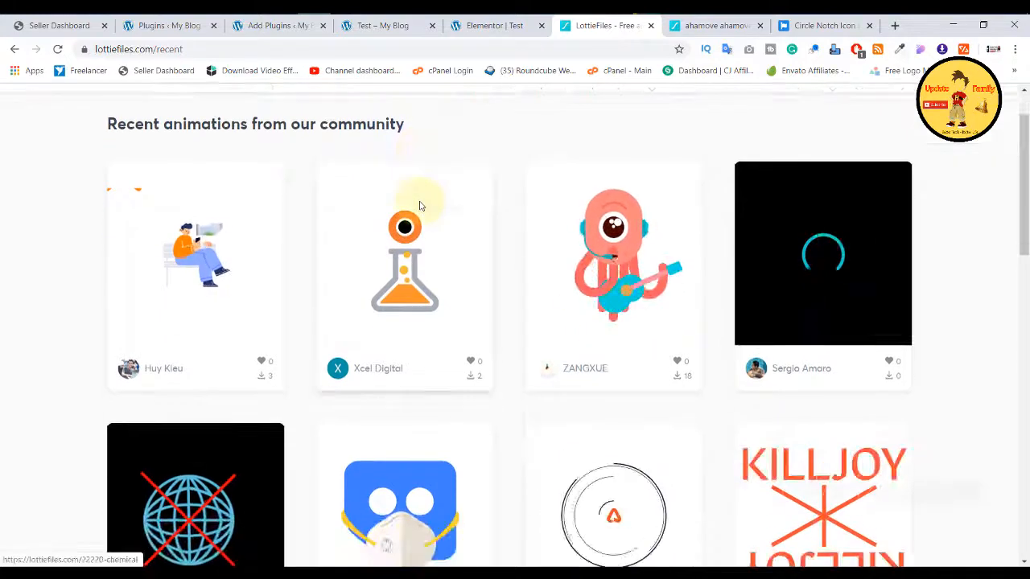
scroll(272, 217, "up", 1)
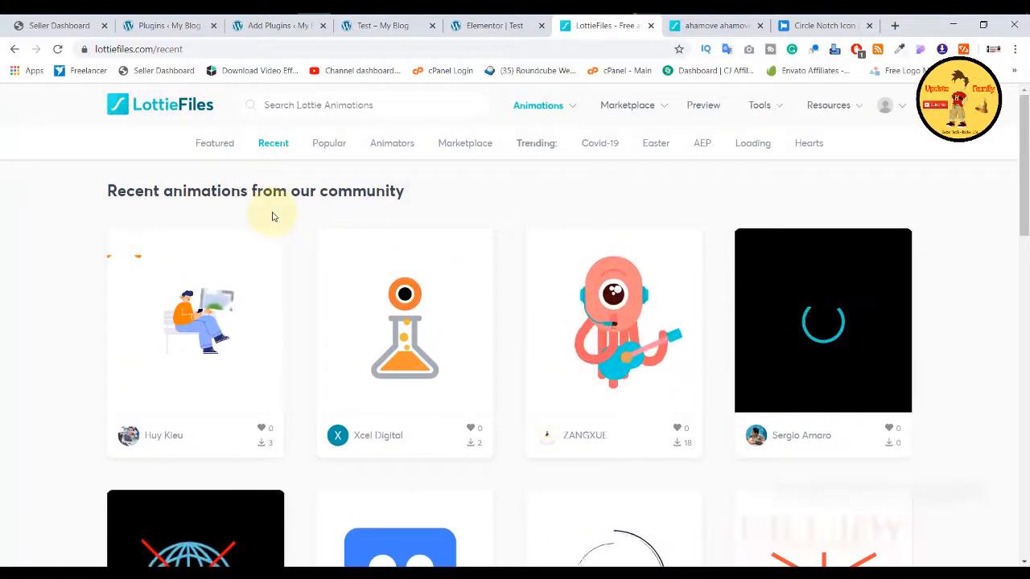
scroll(294, 238, "down", 1)
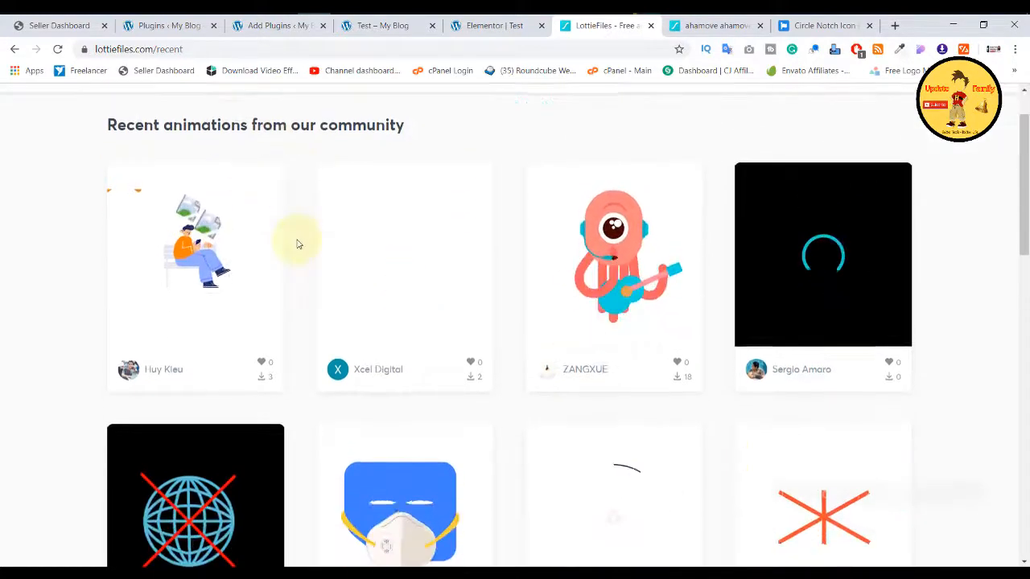
scroll(269, 222, "up", 1)
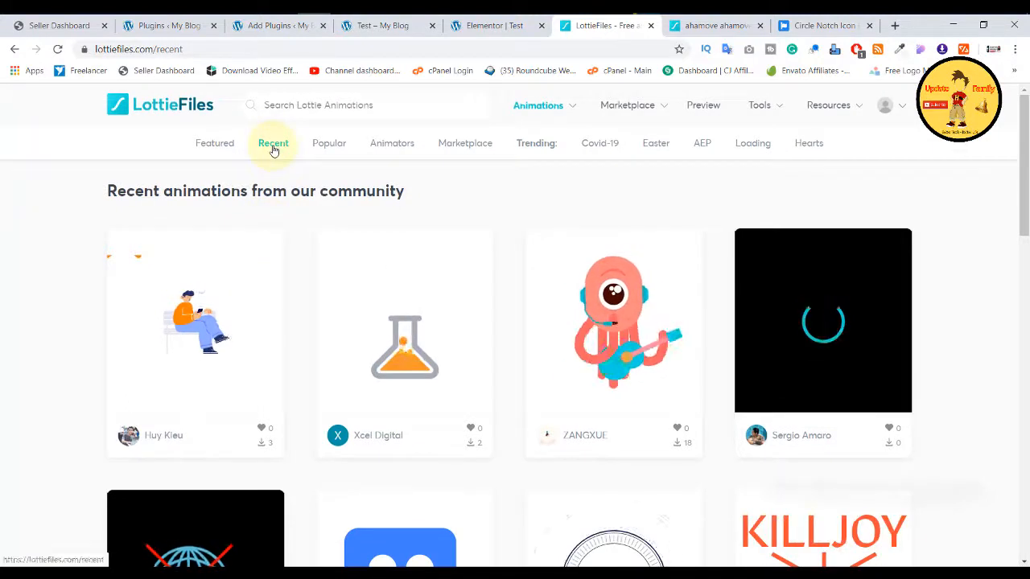
Step: Show the popular LottieFiles animations and open the scooter delivery guy animation in a new browser tab
left_click(329, 143)
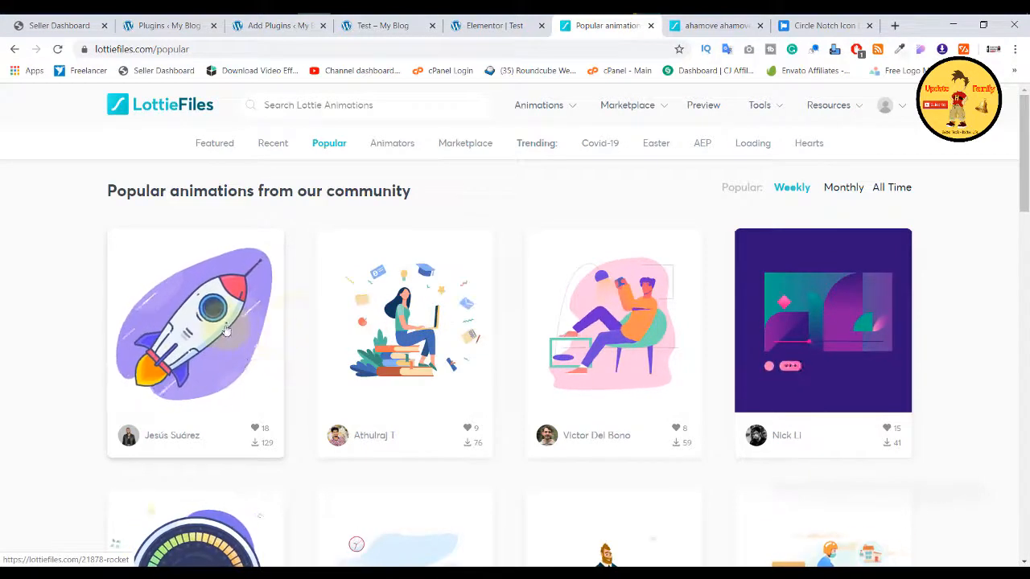
scroll(225, 330, "down", 4)
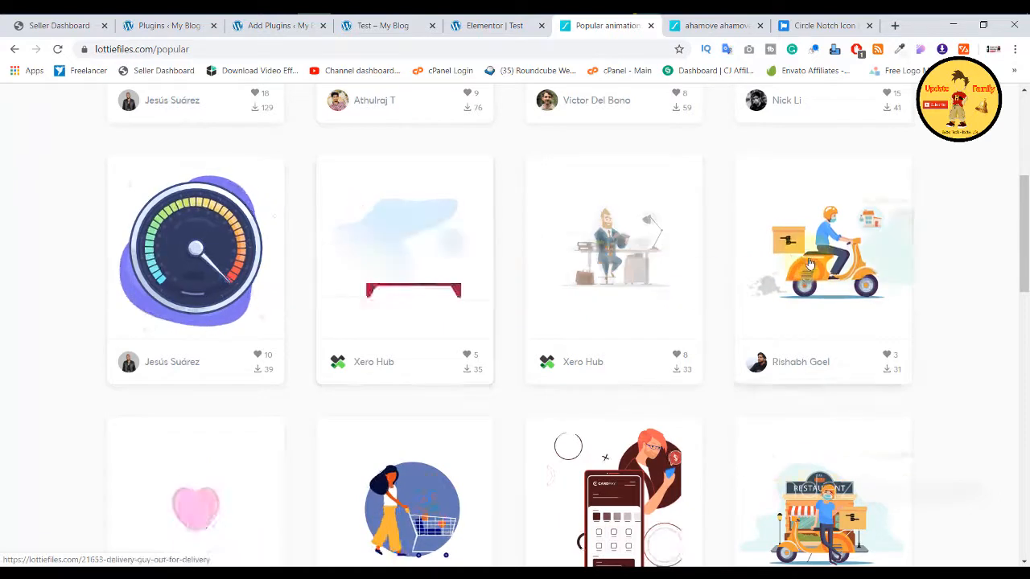
right_click(842, 217)
left_click(877, 227)
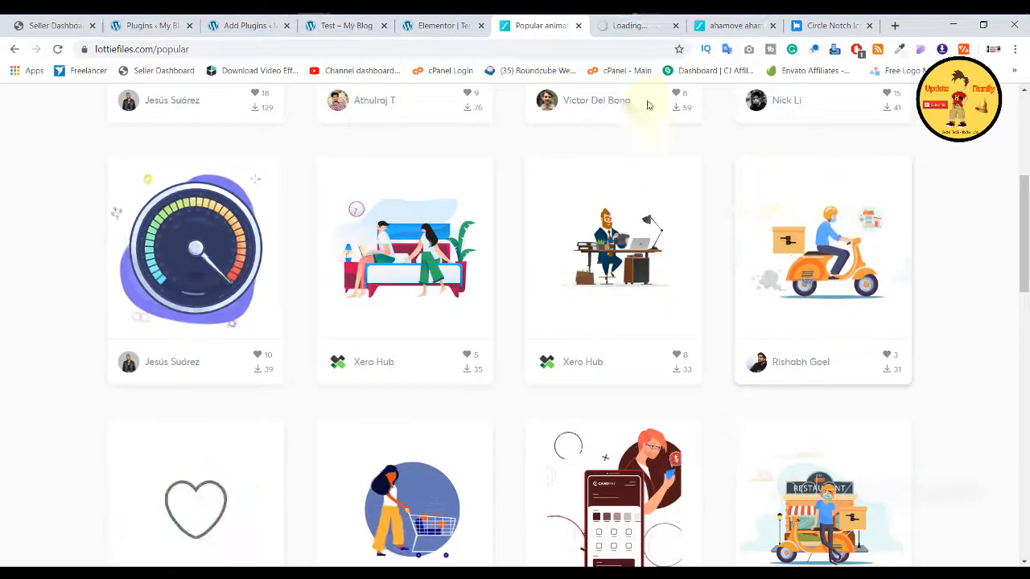
left_click(632, 29)
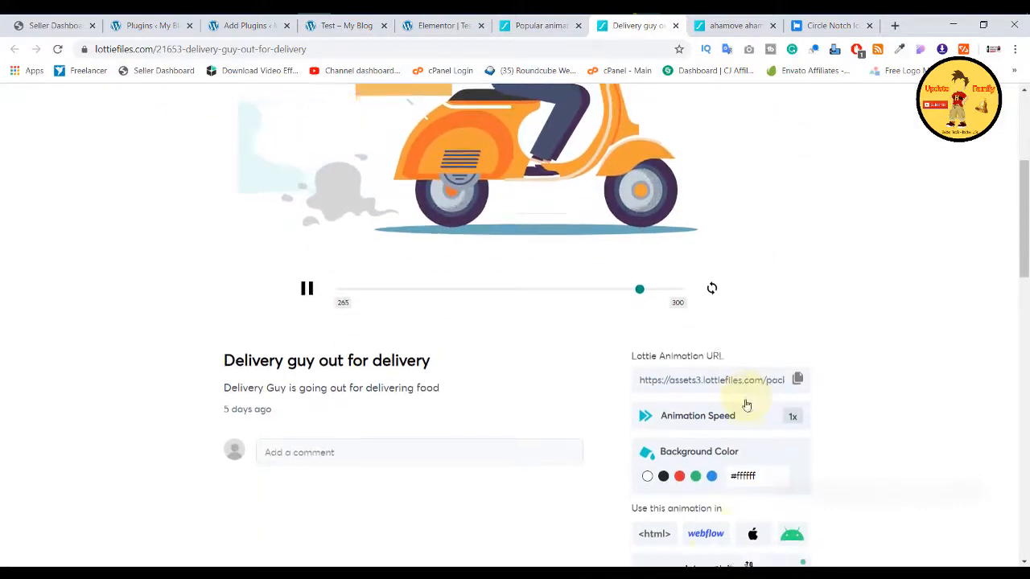
Step: Review the Delivery guy out for delivery animation's page and download the animation as a Lottie JSON file
scroll(746, 404, "down", 2)
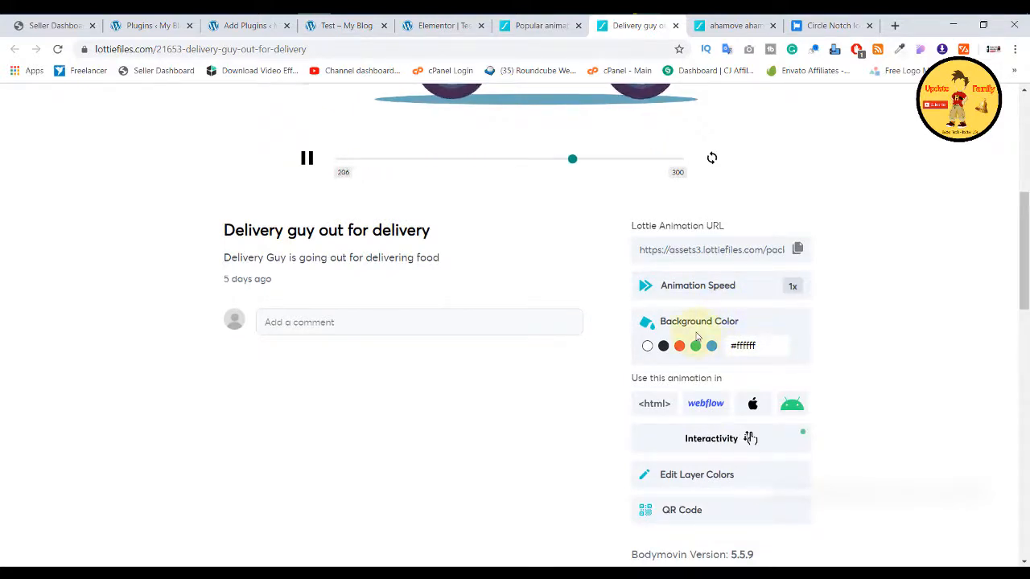
scroll(708, 349, "up", 5)
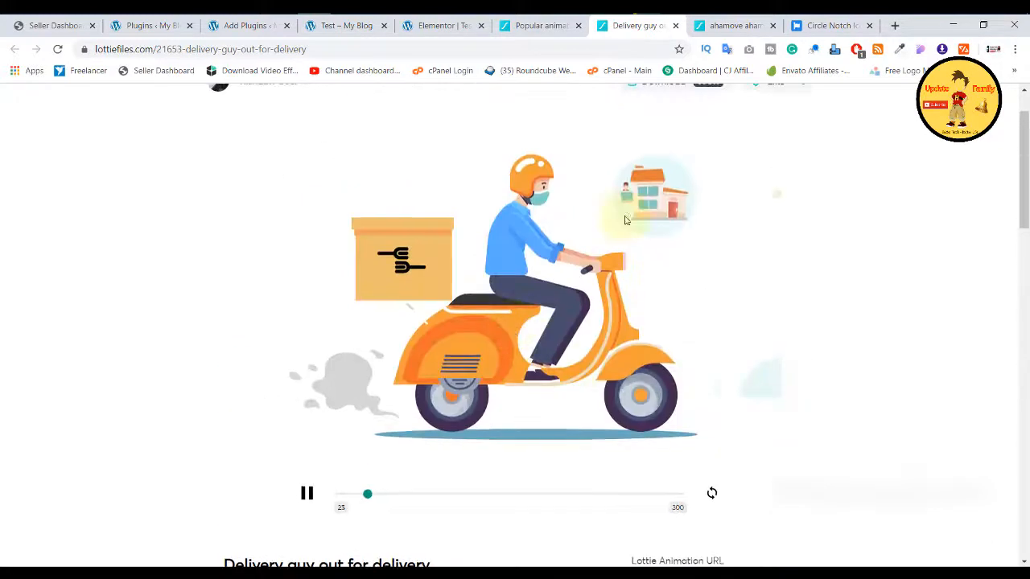
scroll(503, 312, "down", 2)
scroll(596, 346, "down", 3)
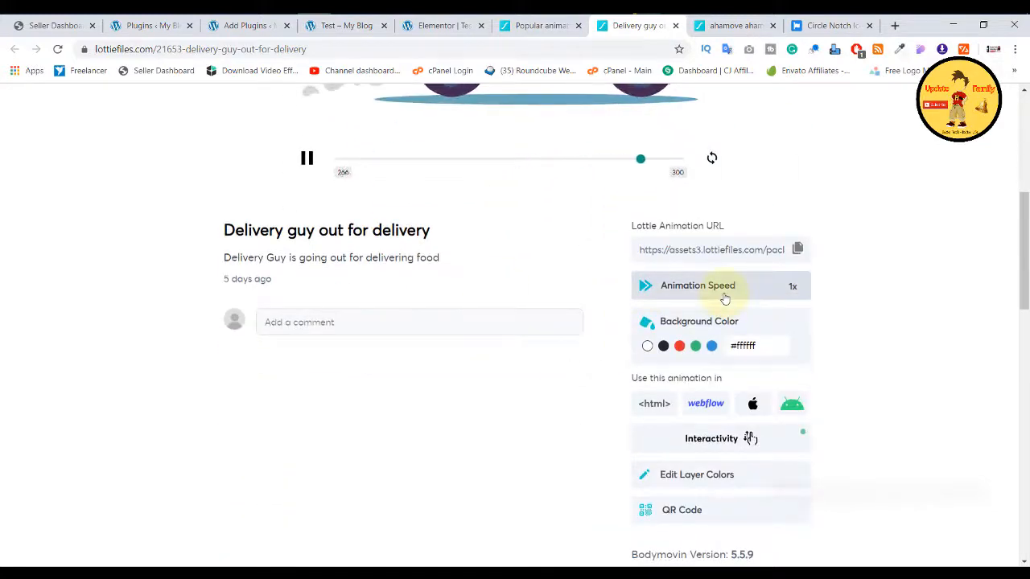
scroll(725, 299, "down", 3)
scroll(666, 277, "up", 7)
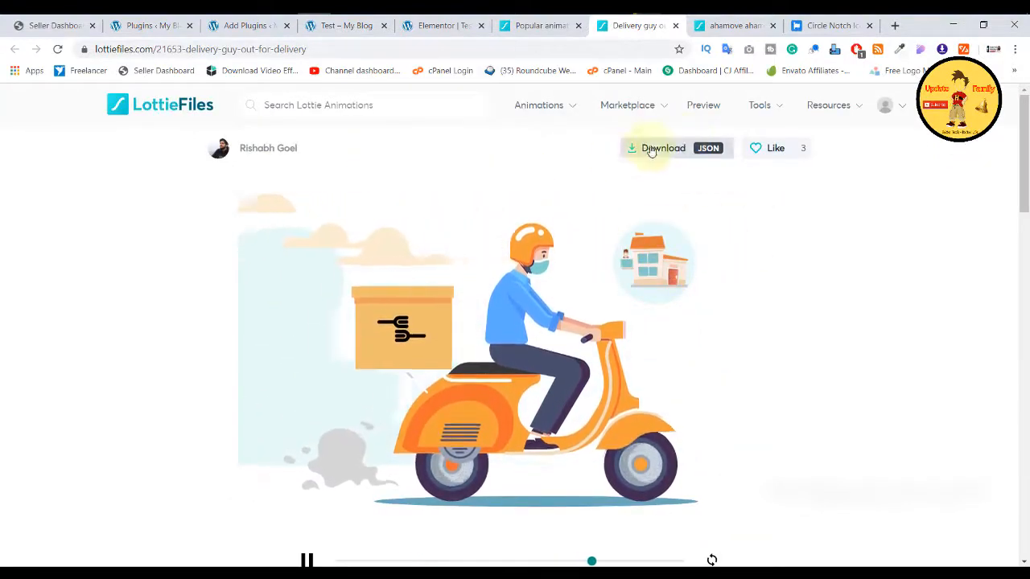
left_click(700, 149)
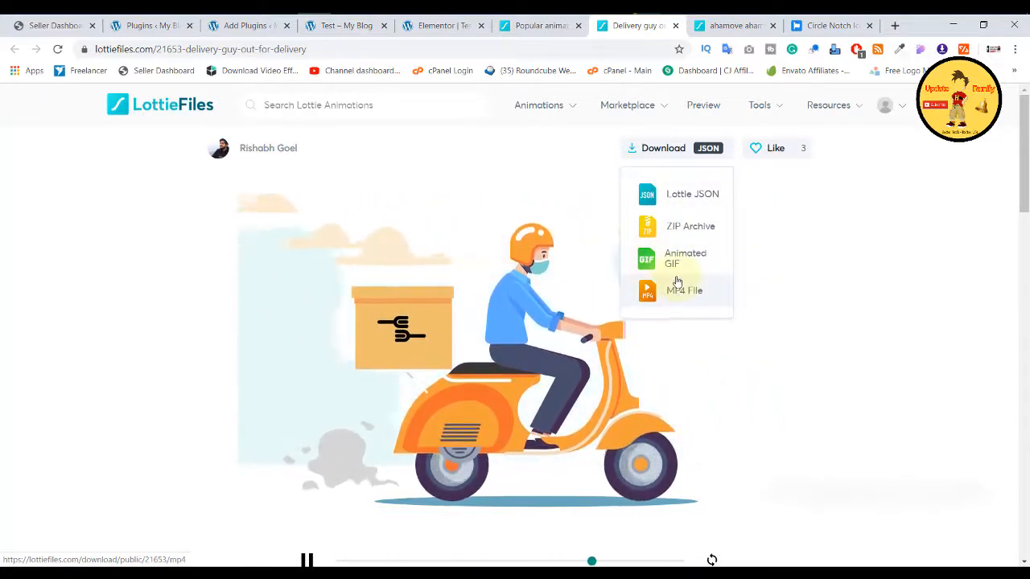
left_click(691, 202)
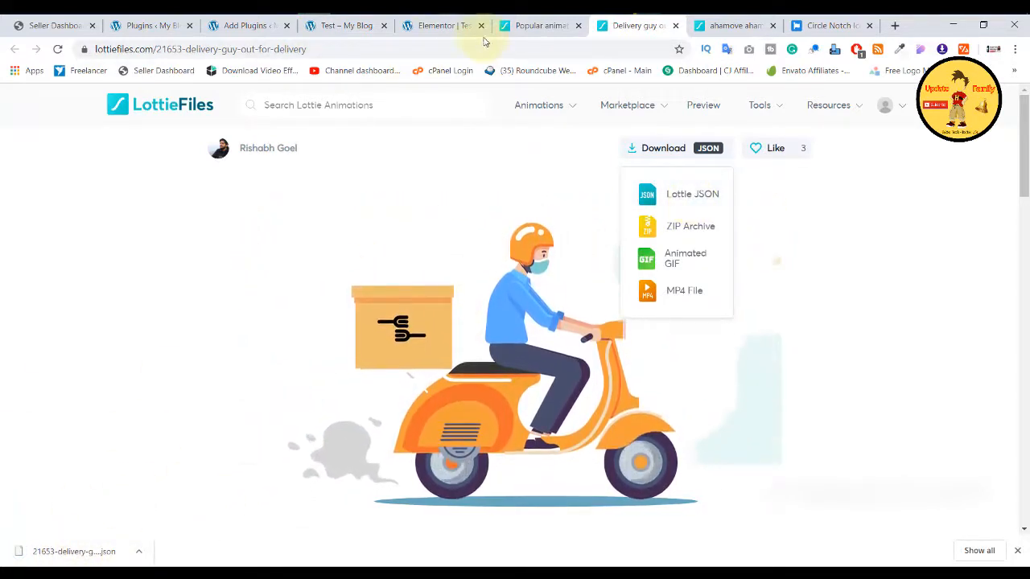
Step: Return to the Elementor editor of the Test page and show the widget list beside the lower Playground section
left_click(439, 26)
scroll(650, 241, "up", 4)
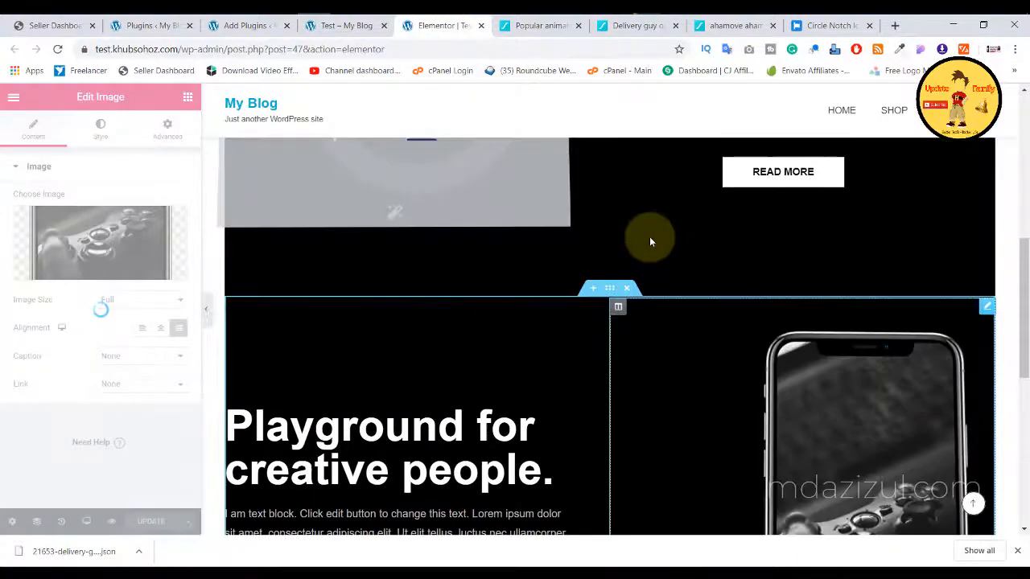
scroll(649, 237, "down", 1)
scroll(701, 242, "down", 3)
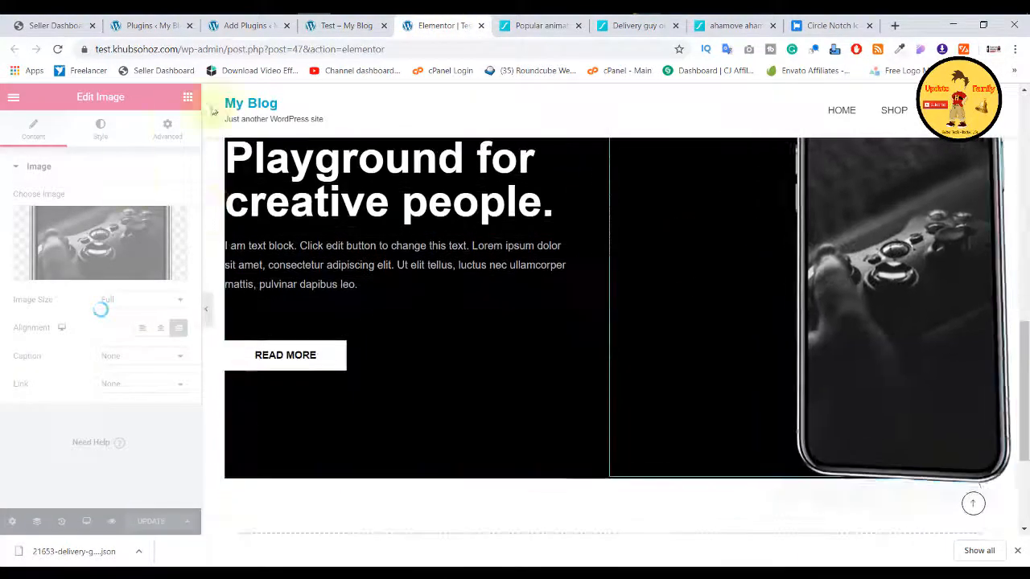
scroll(812, 255, "up", 6)
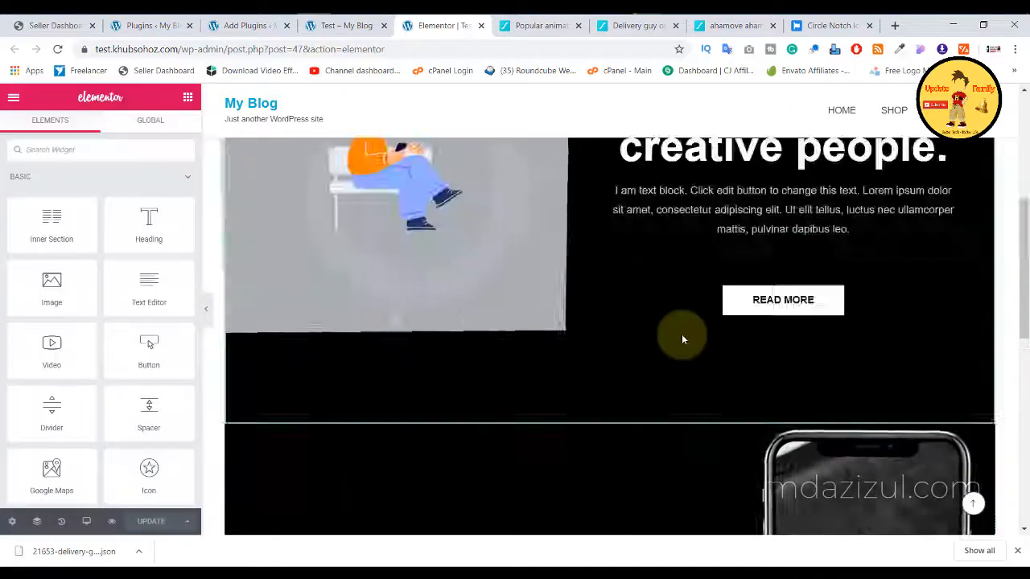
scroll(682, 338, "down", 4)
scroll(681, 338, "down", 2)
scroll(681, 338, "up", 2)
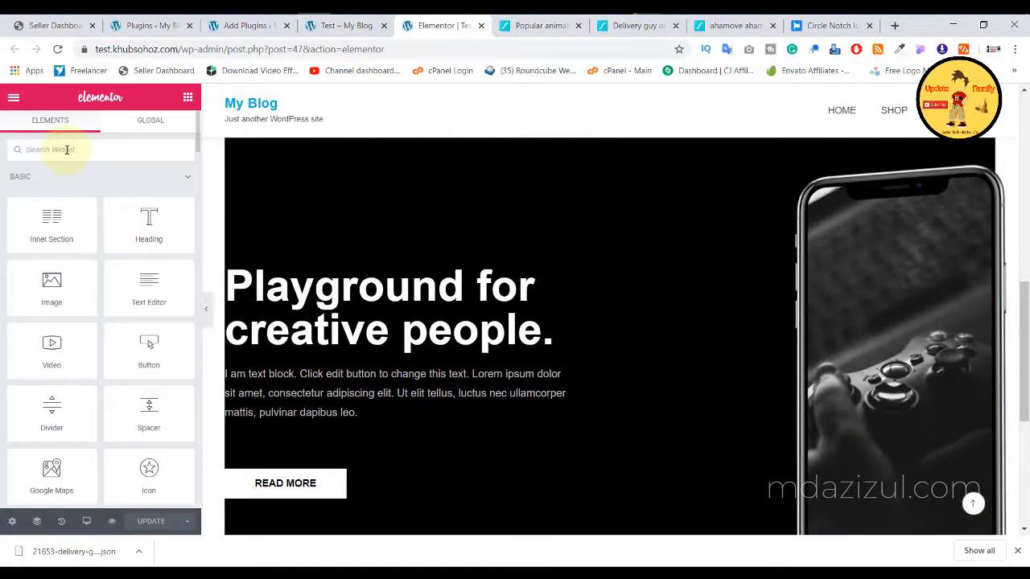
Step: Search the widgets for "lott", place a Lottie widget above the phone image in the lower Playground section, and delete that image
left_click(66, 149)
type("lott")
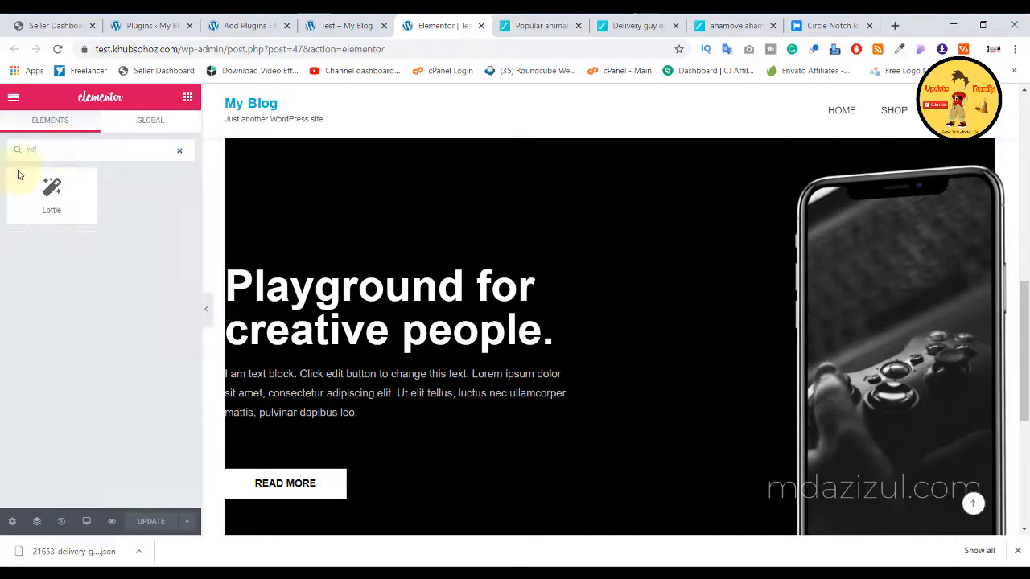
left_click_drag(42, 217, 828, 205)
right_click(839, 253)
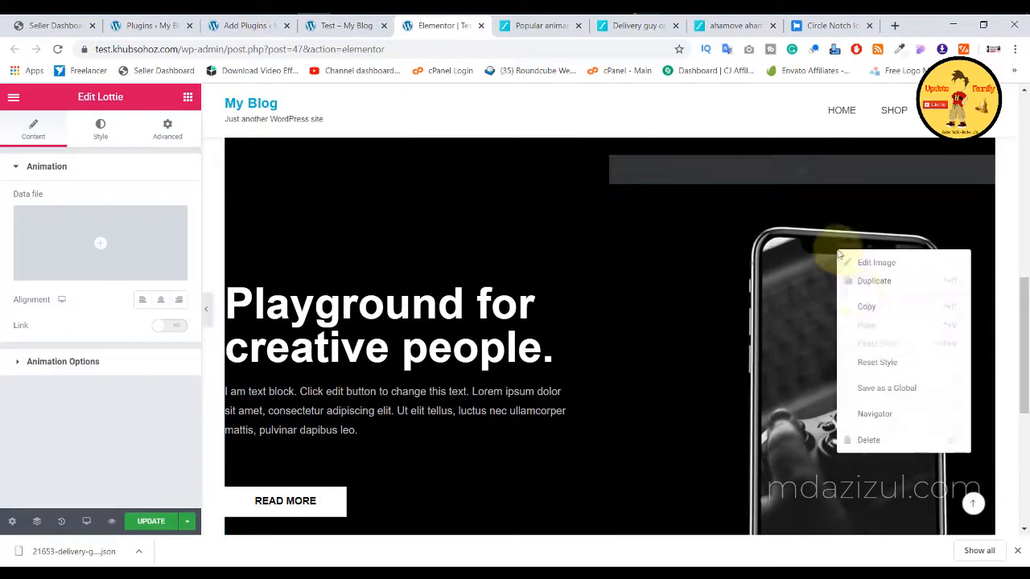
left_click(870, 443)
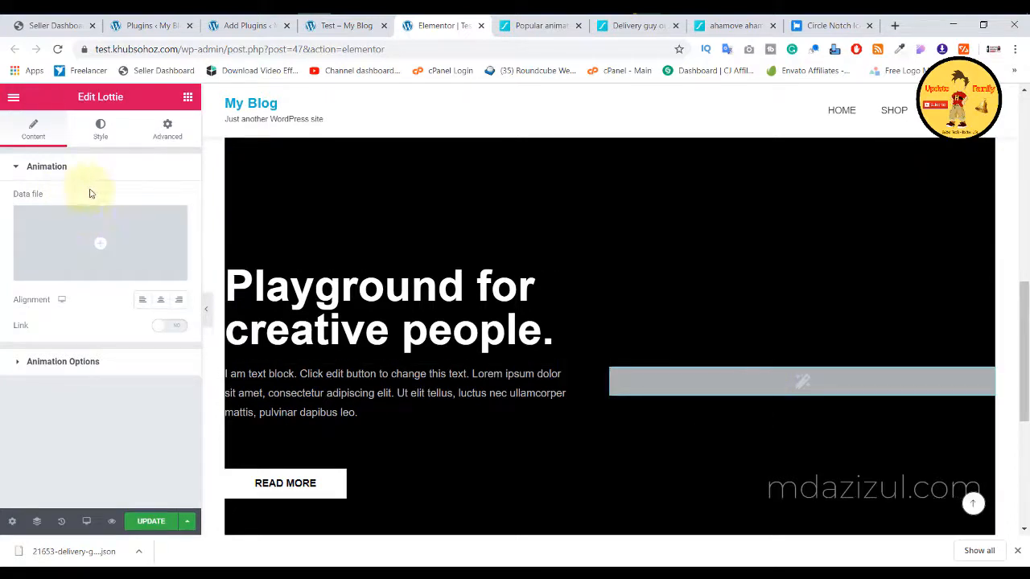
Step: Upload the downloaded 21653-delivery-guy-out-for-delivery.json and insert it as the Lottie widget's data file
left_click(70, 362)
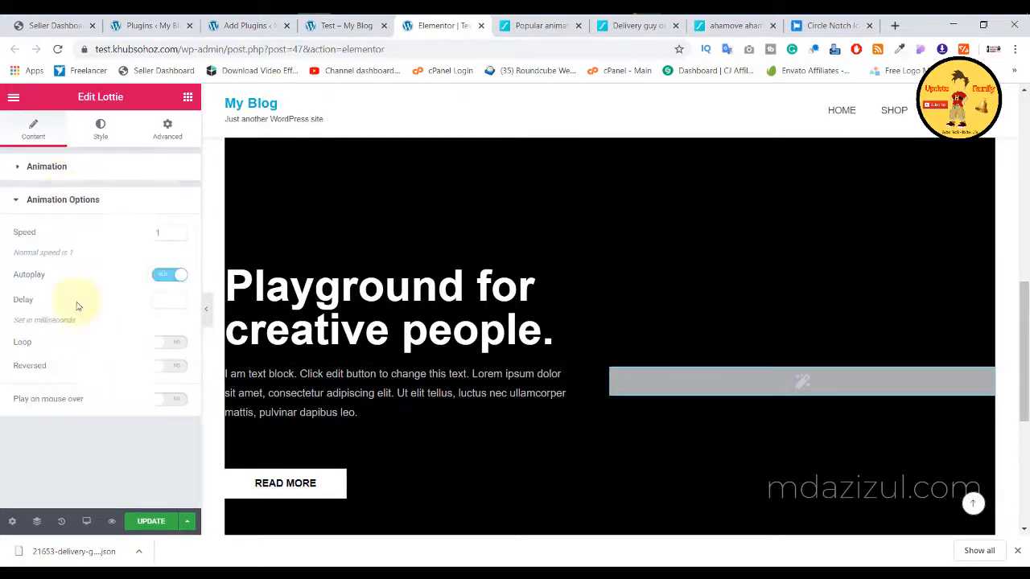
left_click(80, 170)
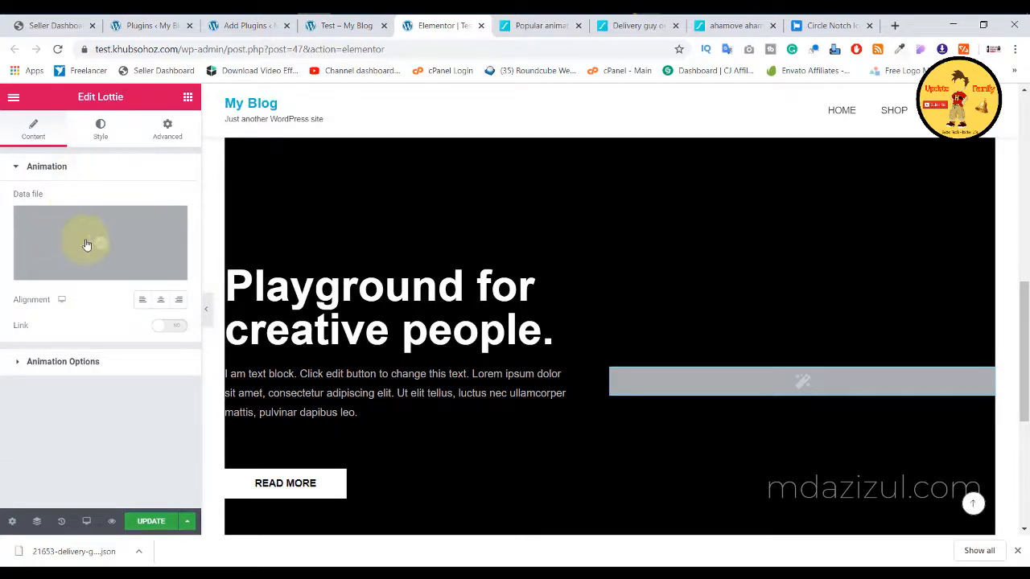
left_click(110, 253)
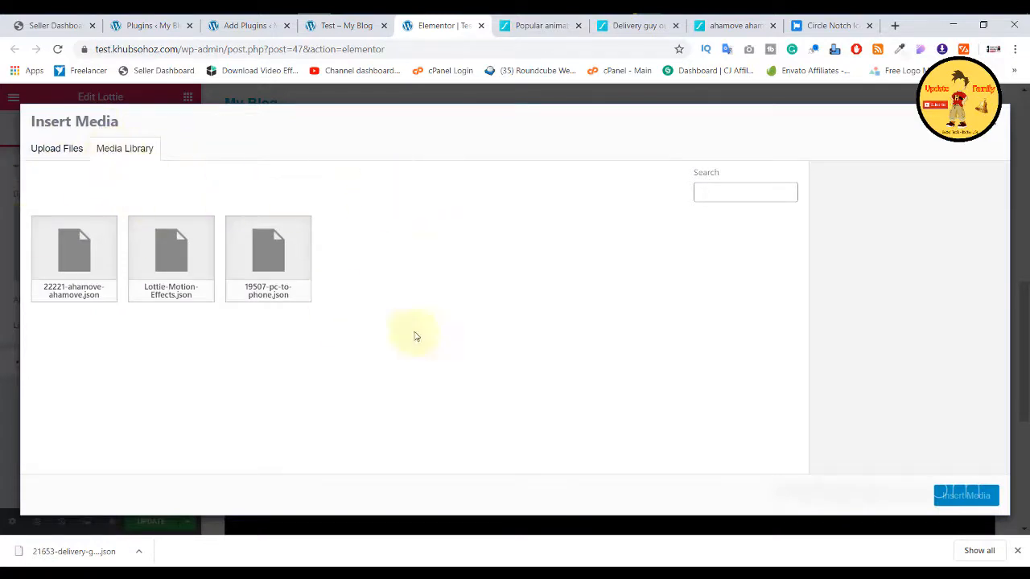
left_click(54, 151)
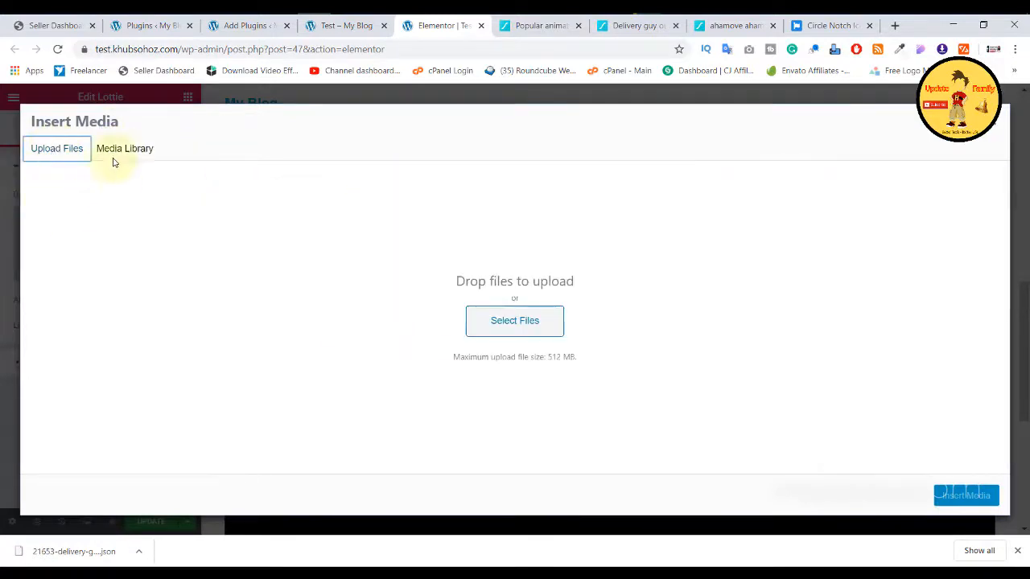
left_click_drag(87, 536, 511, 346)
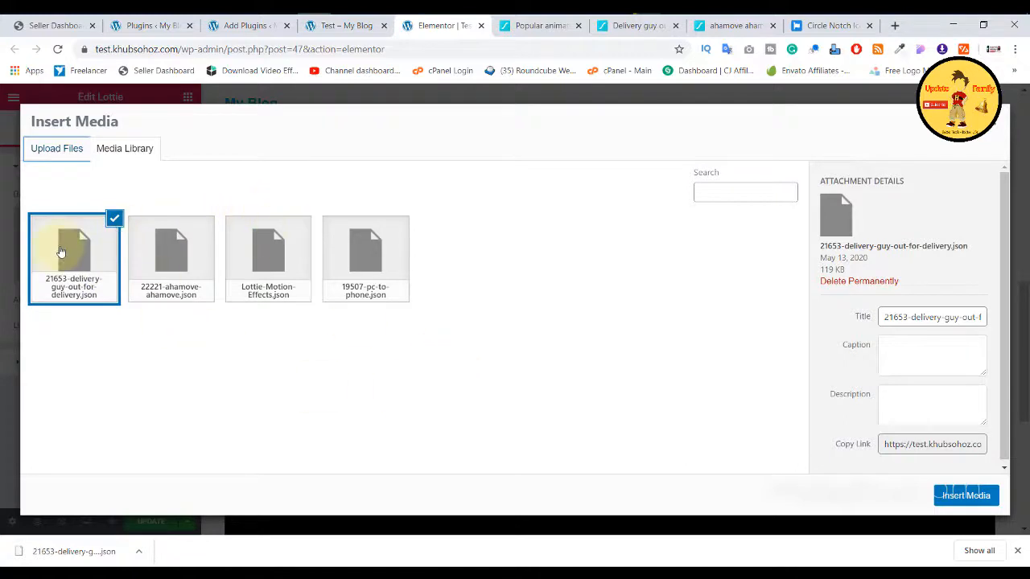
left_click(965, 495)
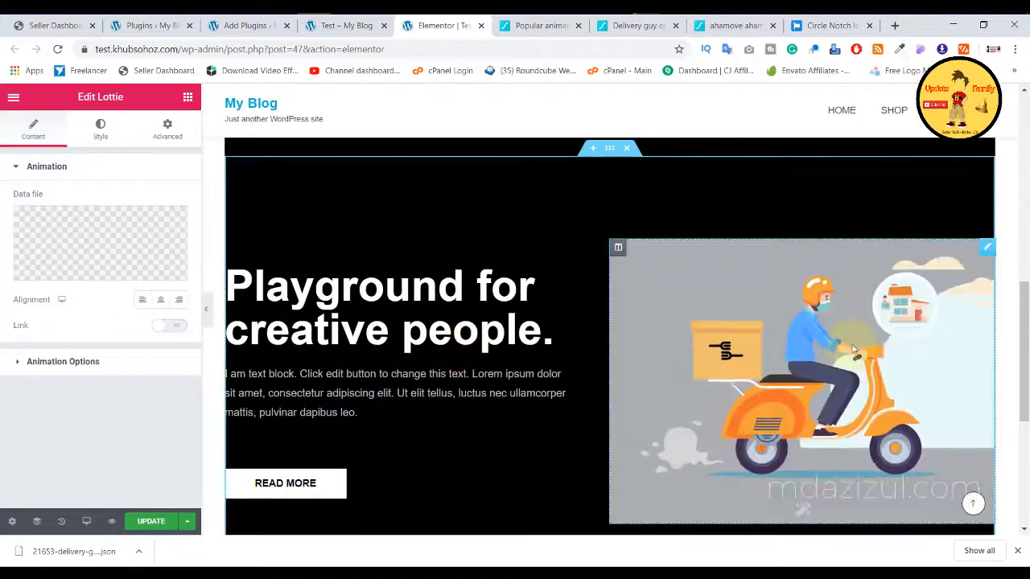
scroll(832, 336, "up", 1)
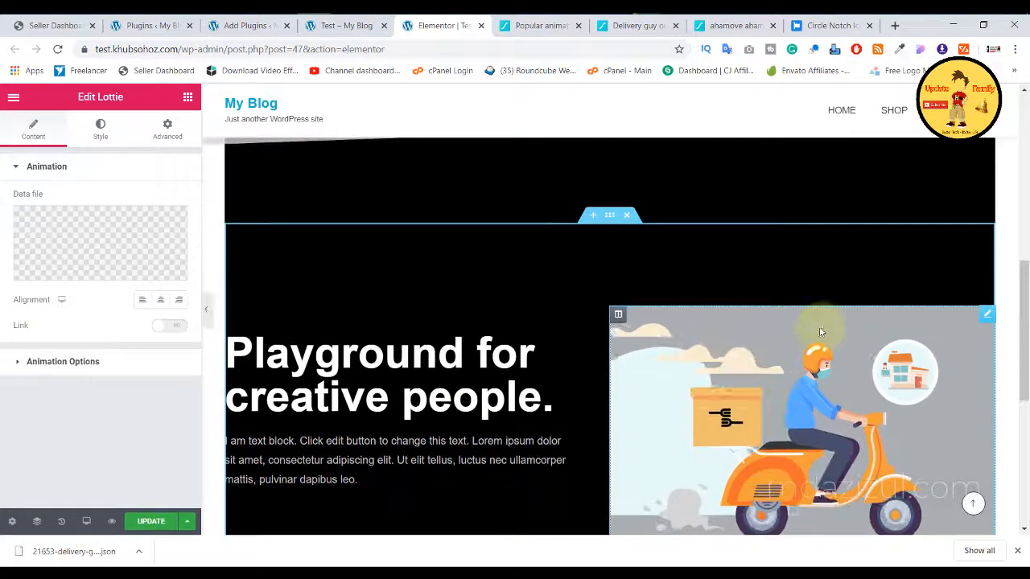
Step: Try the left, center and right alignments on the delivery animation in the lower Playground section, then clear the alignment
scroll(821, 332, "down", 2)
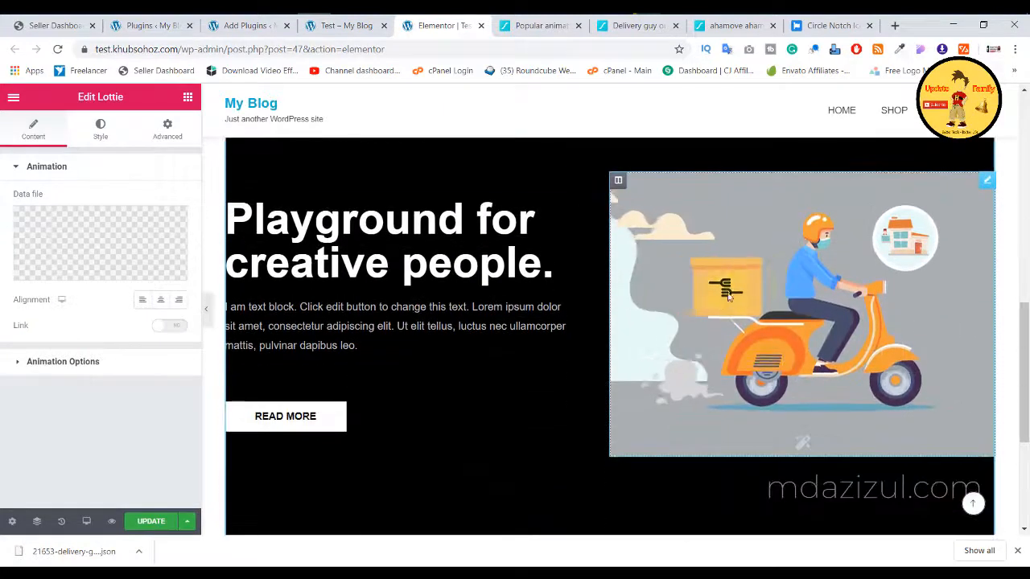
left_click(142, 304)
left_click(161, 301)
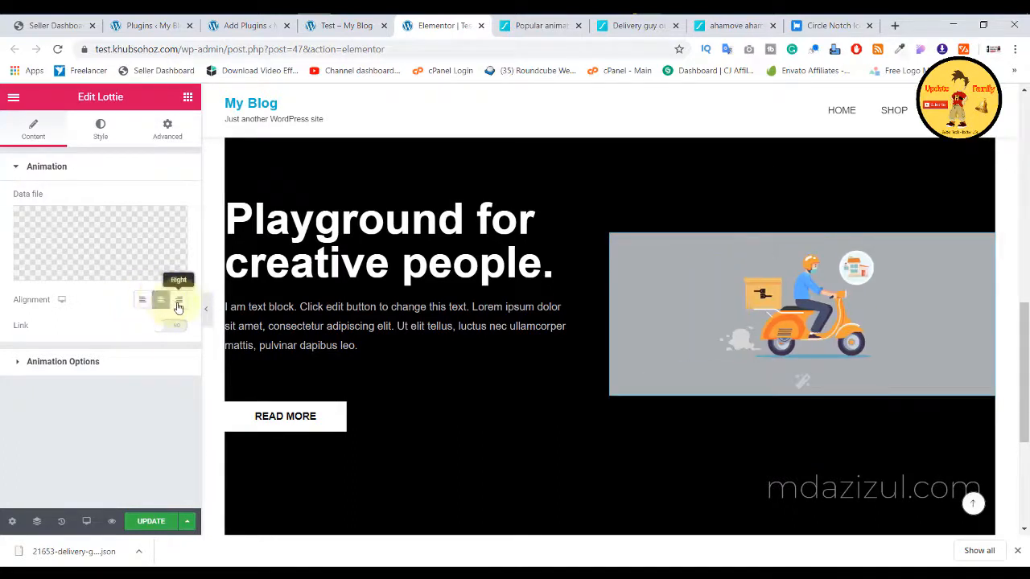
left_click(180, 303)
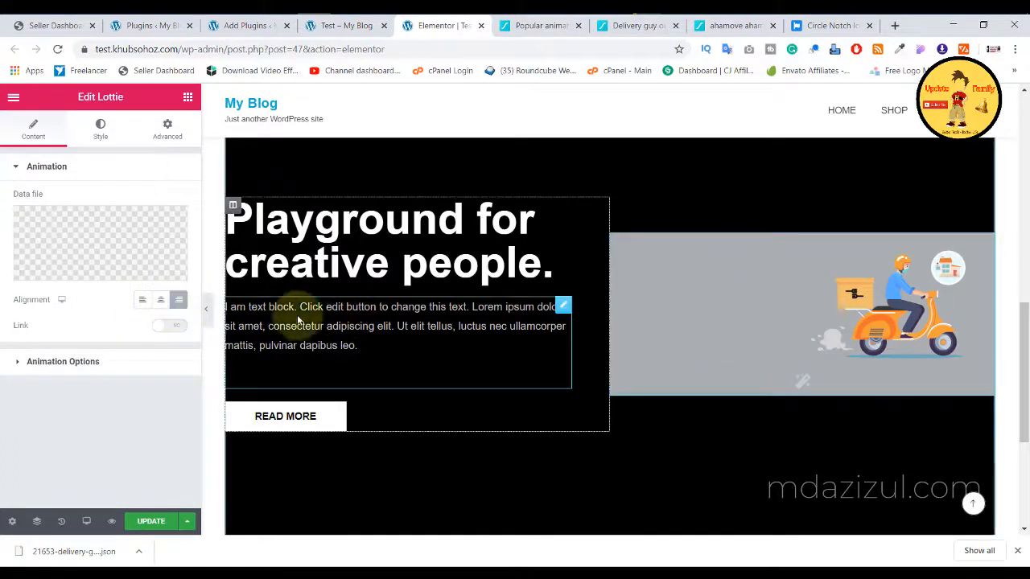
left_click(159, 302)
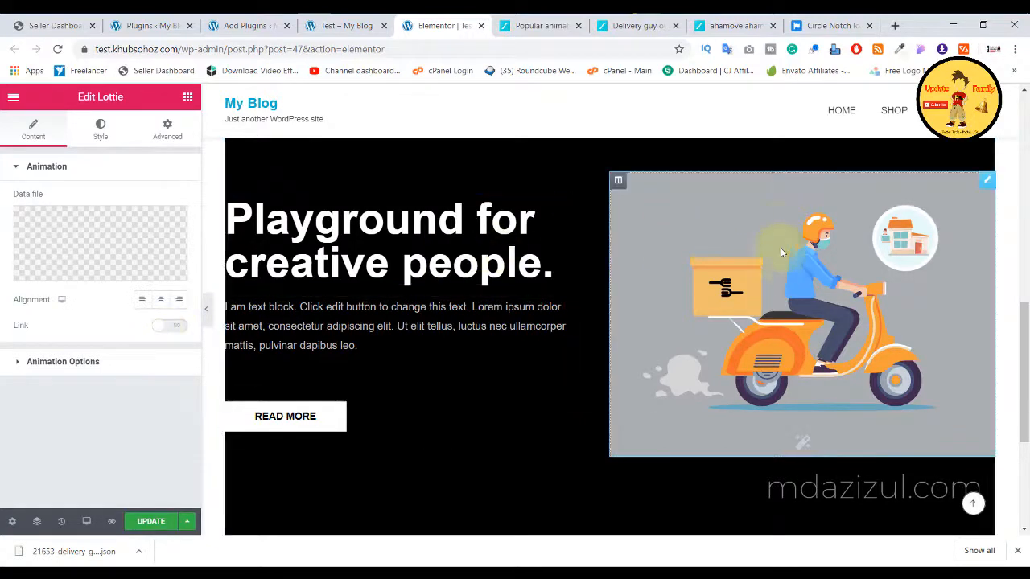
Step: Switch the Lottie widget's link option on and back off, and look over the delivery animation in its section
left_click(169, 326)
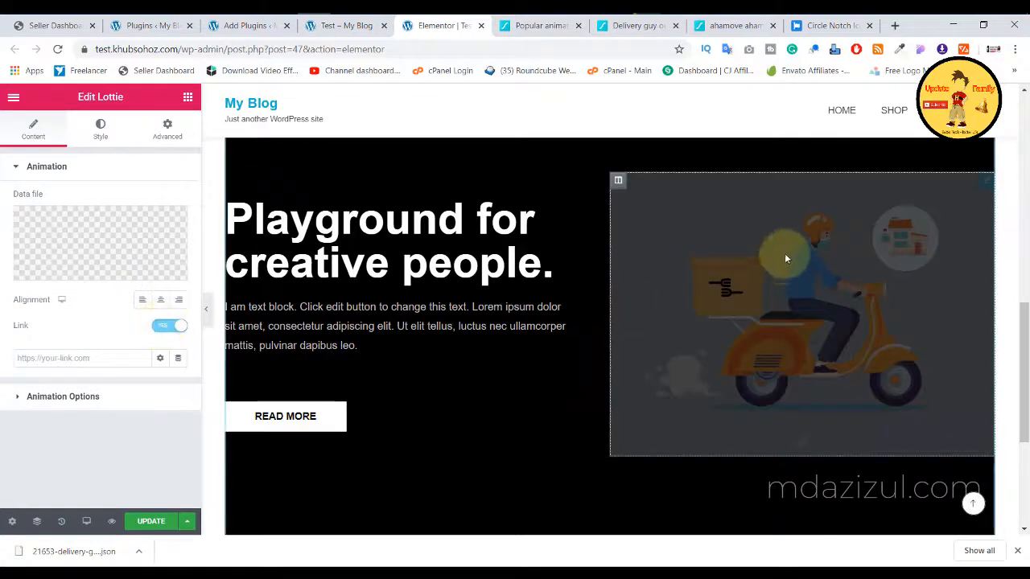
left_click(169, 326)
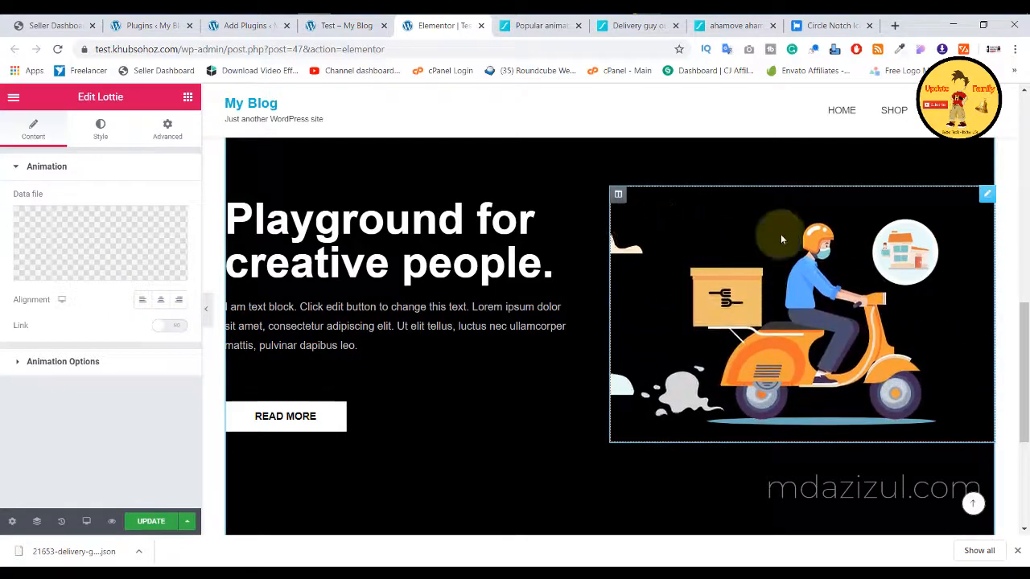
scroll(793, 263, "down", 3)
scroll(776, 282, "up", 4)
scroll(777, 285, "down", 2)
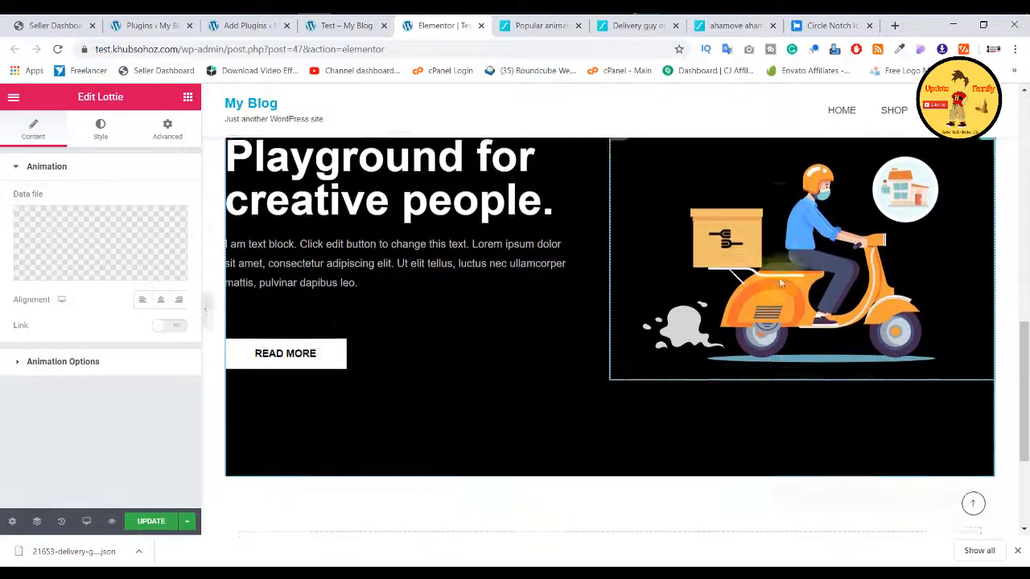
Step: Turn on Play on mouse over in the Lottie widget's animation options and keep On mouse out at Stop
left_click(73, 362)
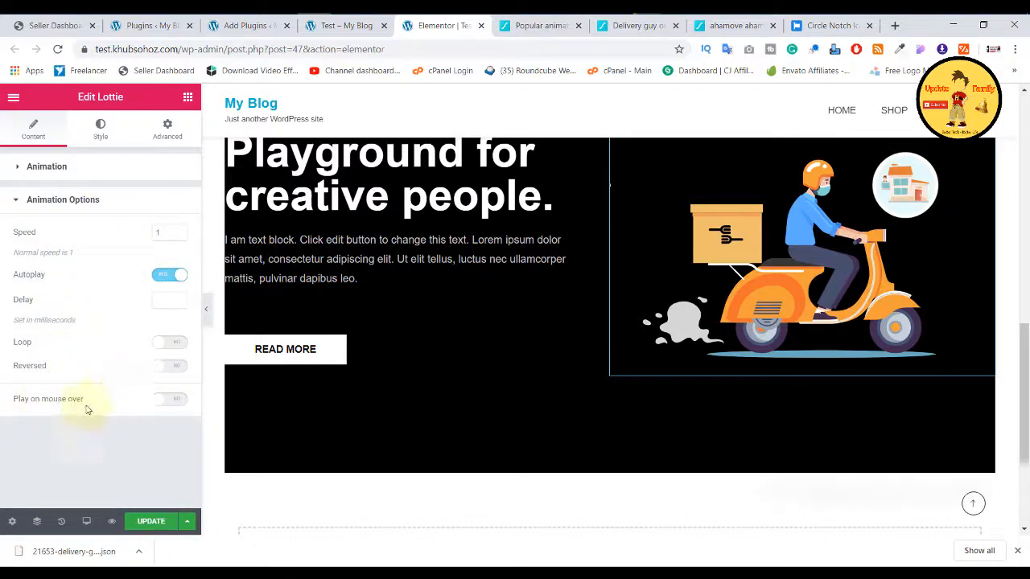
left_click(164, 402)
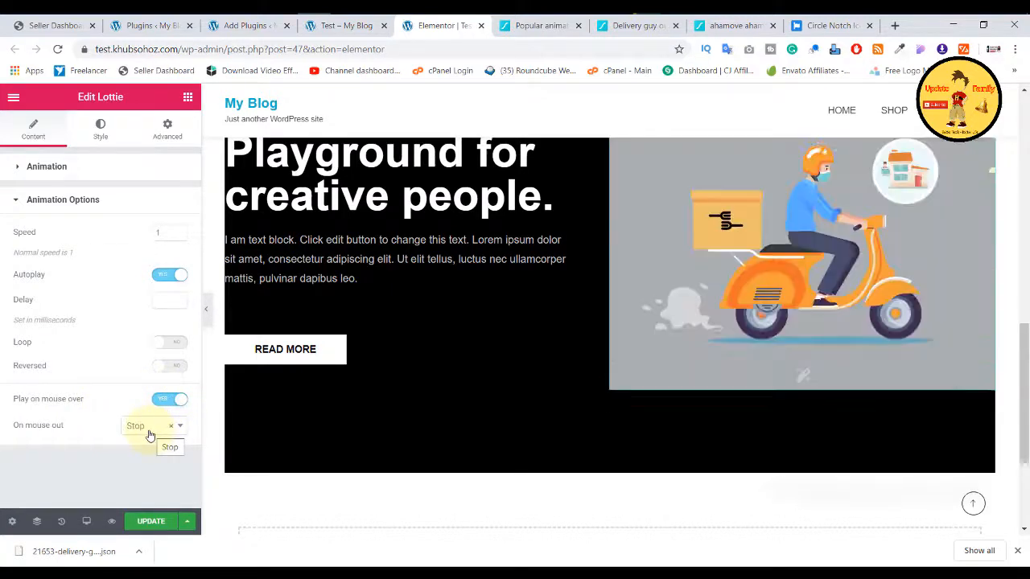
left_click(149, 436)
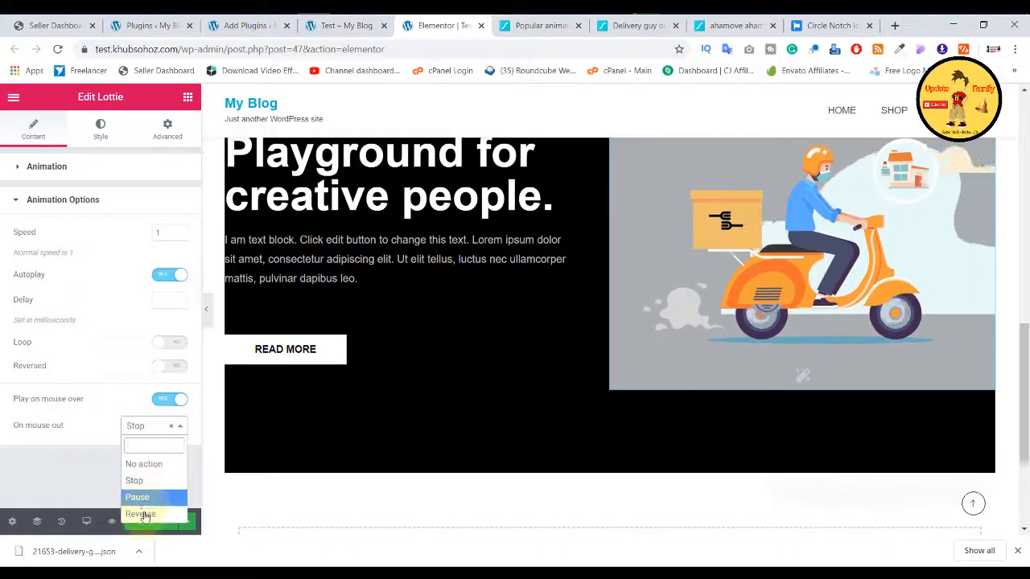
left_click(150, 431)
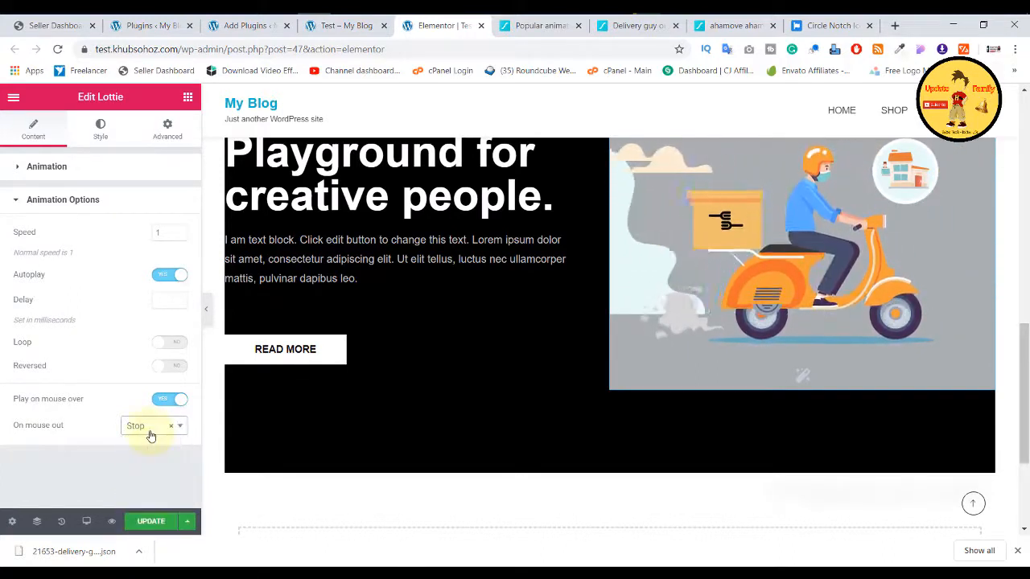
Step: Review the Lottie widget's style settings, including the CSS filter options
left_click(102, 131)
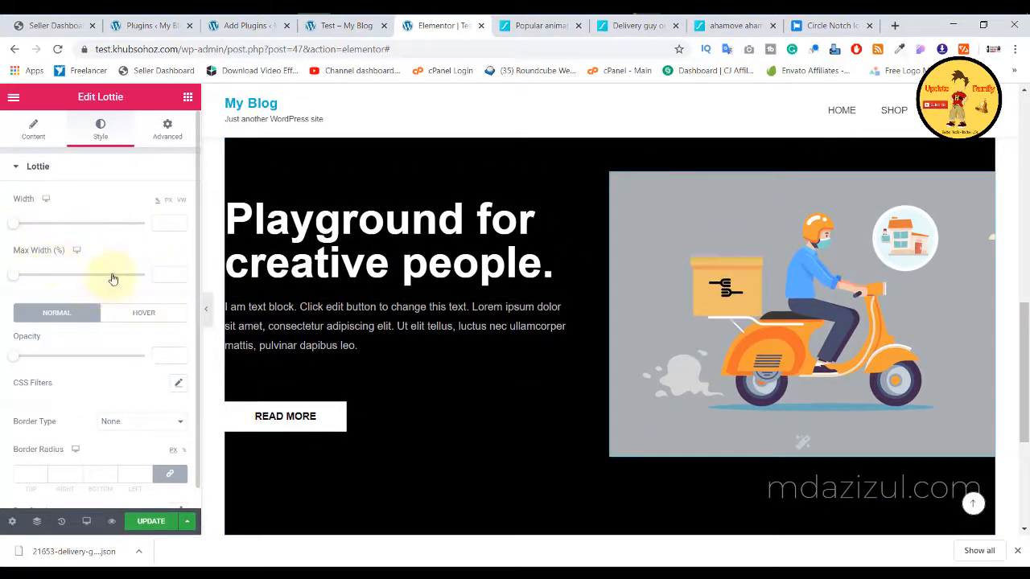
scroll(113, 278, "down", 1)
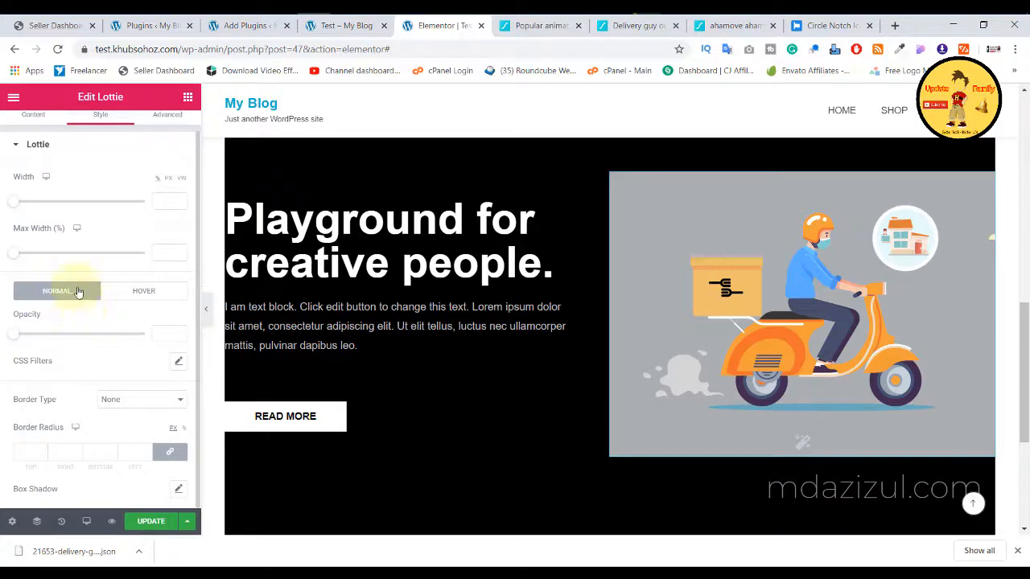
left_click(179, 364)
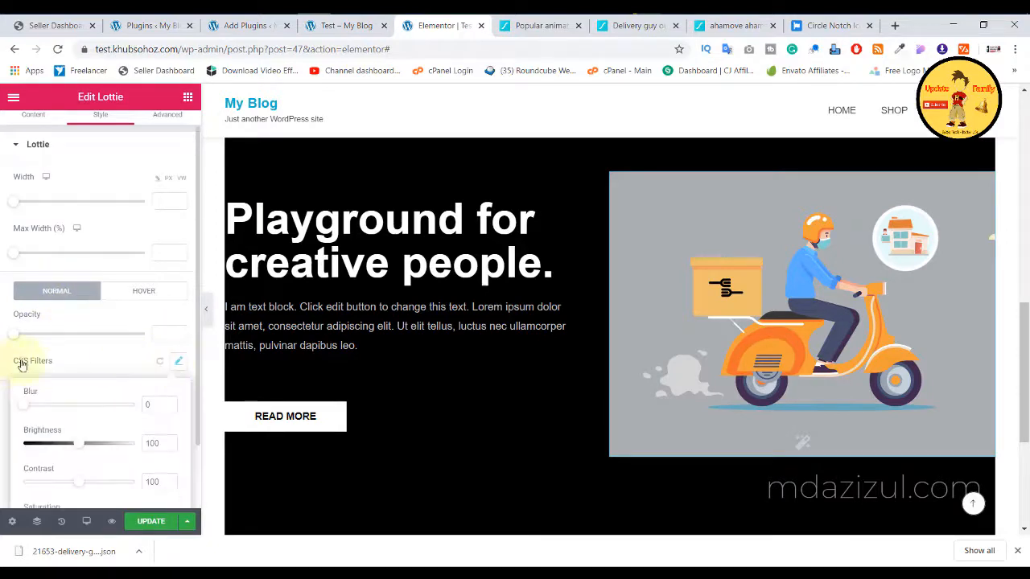
left_click(178, 361)
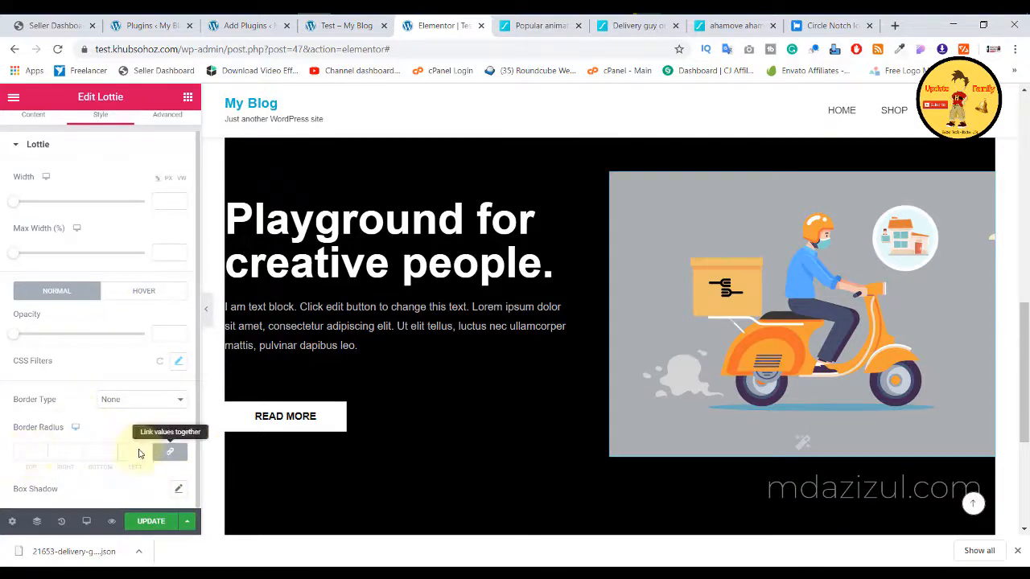
scroll(139, 417, "up", 1)
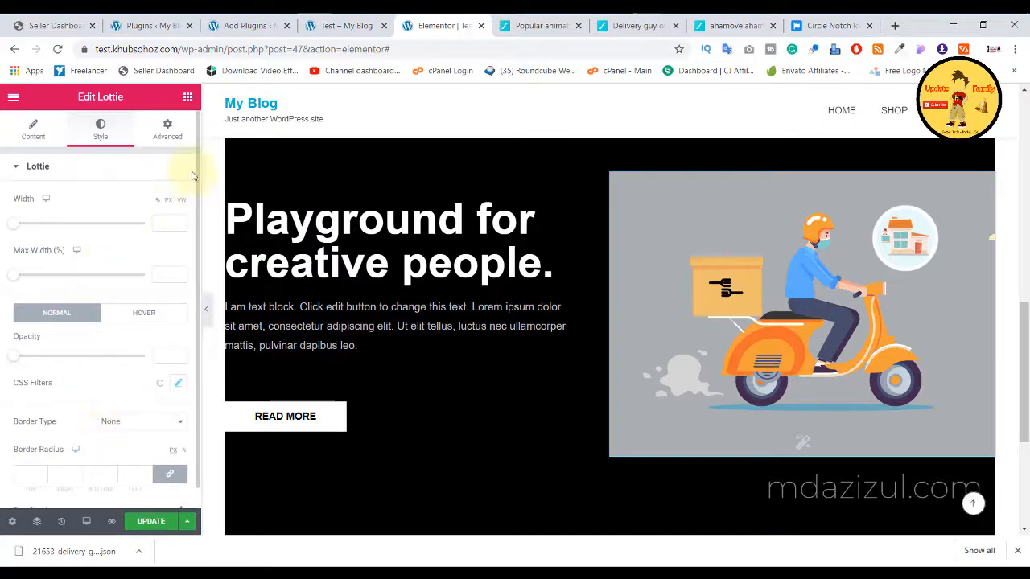
Step: Enable mouse effects for the Lottie widget in its motion effects, activating both Mouse Track and 3D Tilt
left_click(163, 138)
scroll(118, 355, "down", 2)
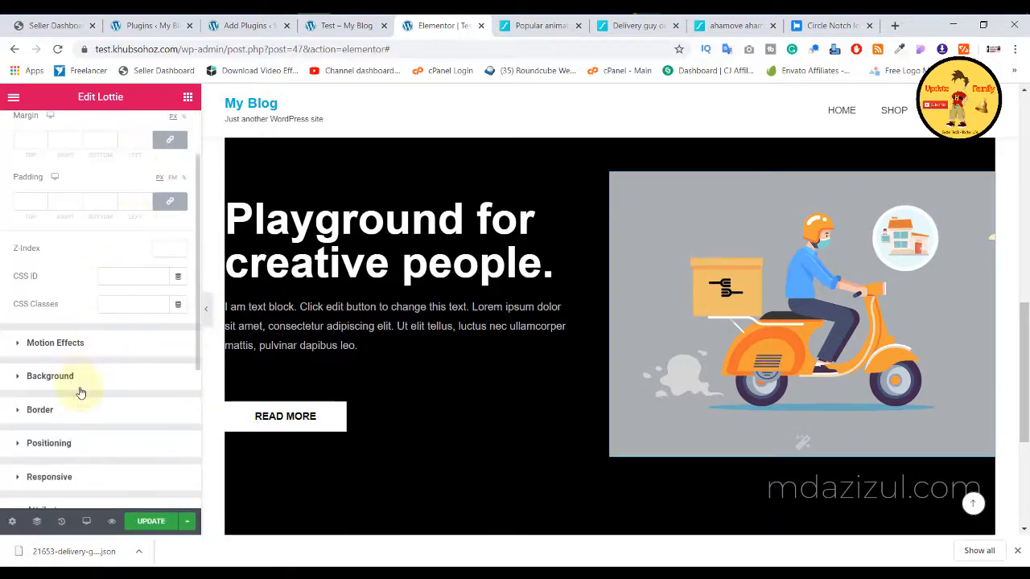
left_click(80, 346)
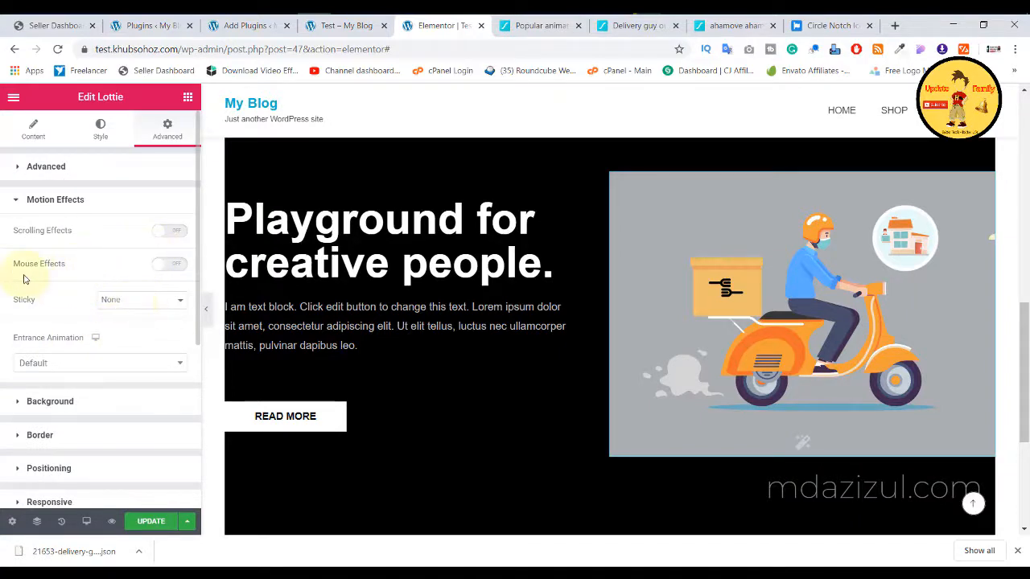
left_click(166, 263)
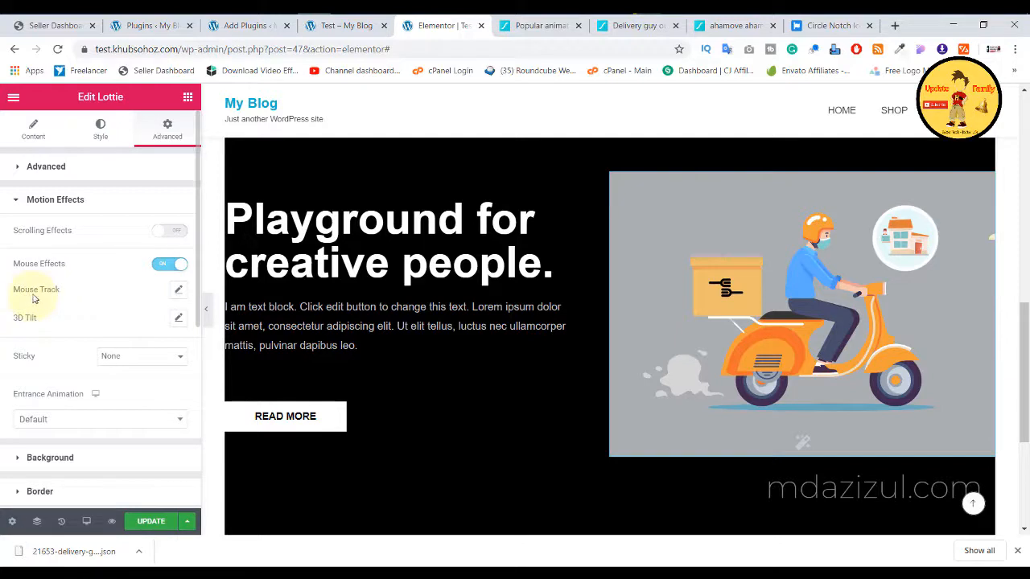
left_click(174, 320)
left_click(177, 291)
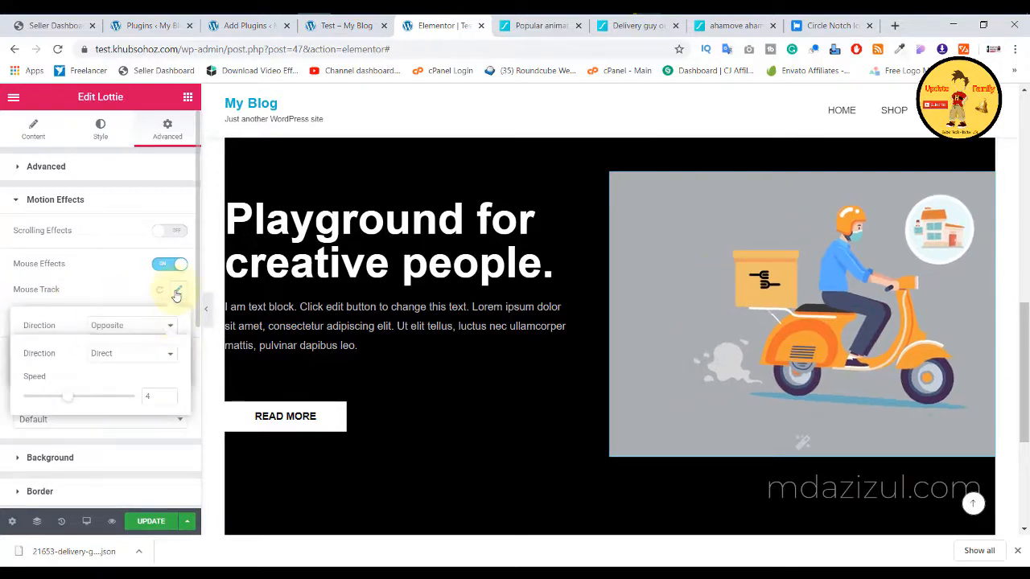
left_click(175, 291)
left_click(176, 319)
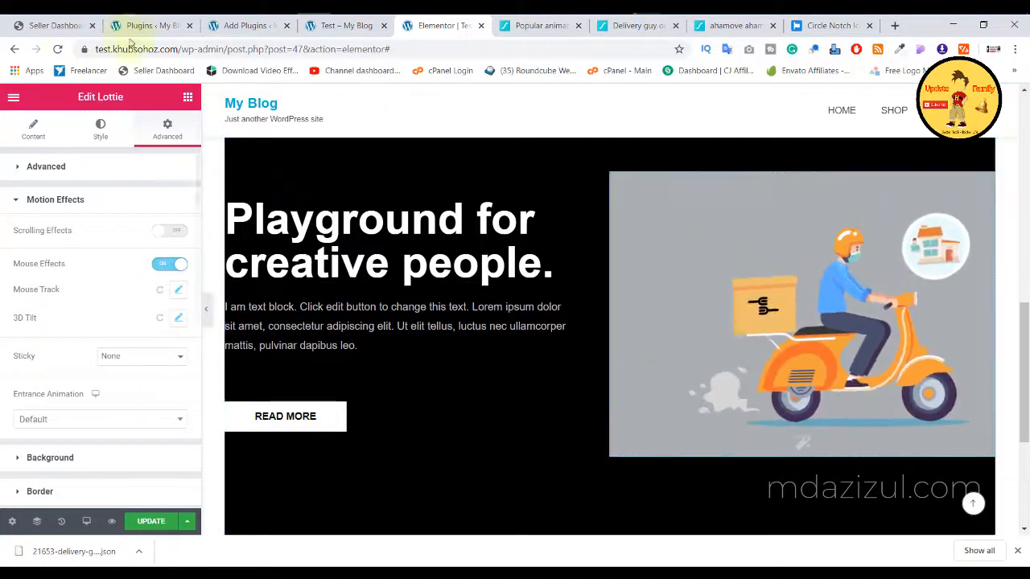
Step: Check the link option in the Lottie widget's content settings, leave it off, and update the page
left_click(34, 128)
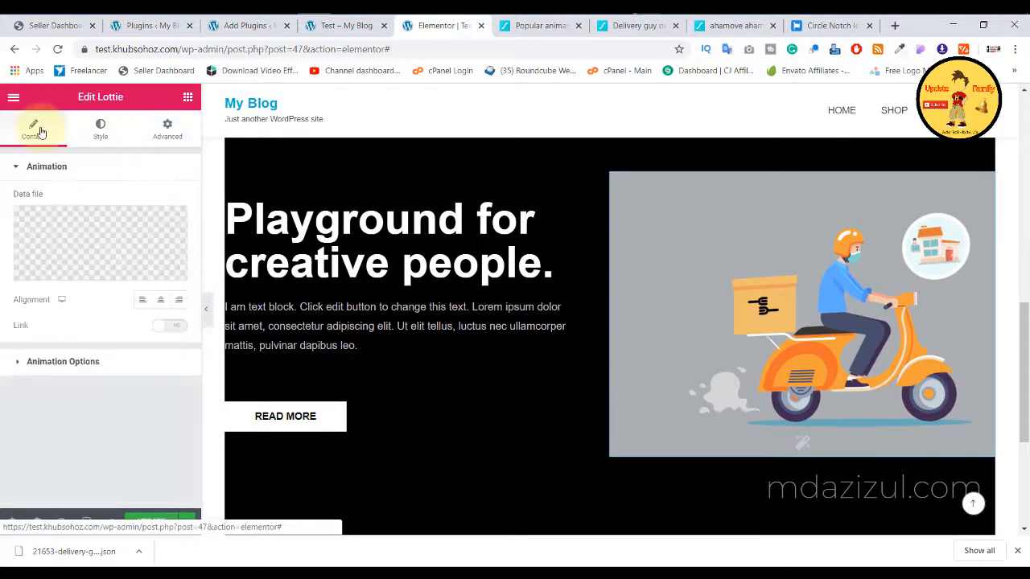
left_click(161, 330)
left_click(161, 330)
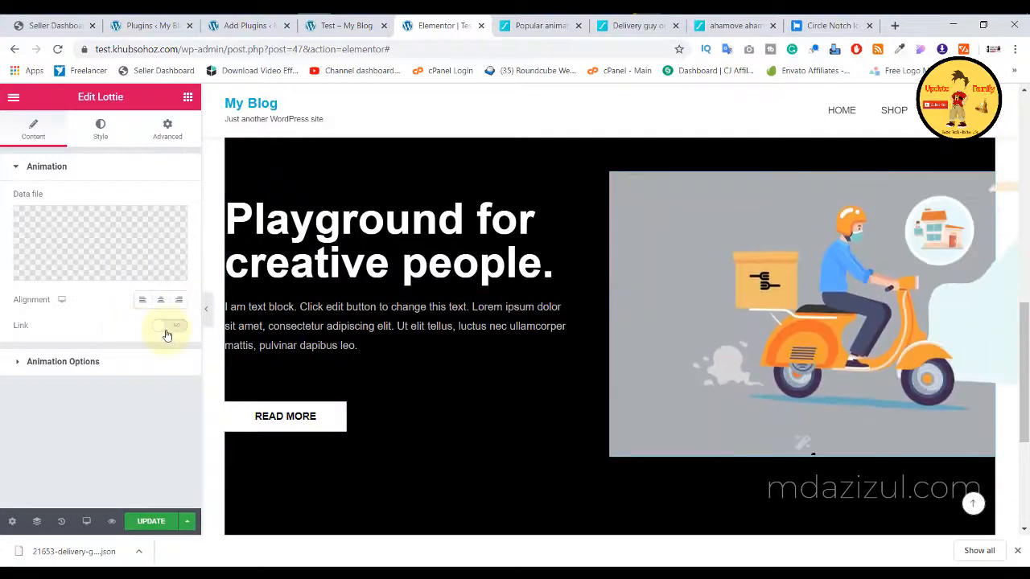
left_click(166, 333)
left_click(166, 333)
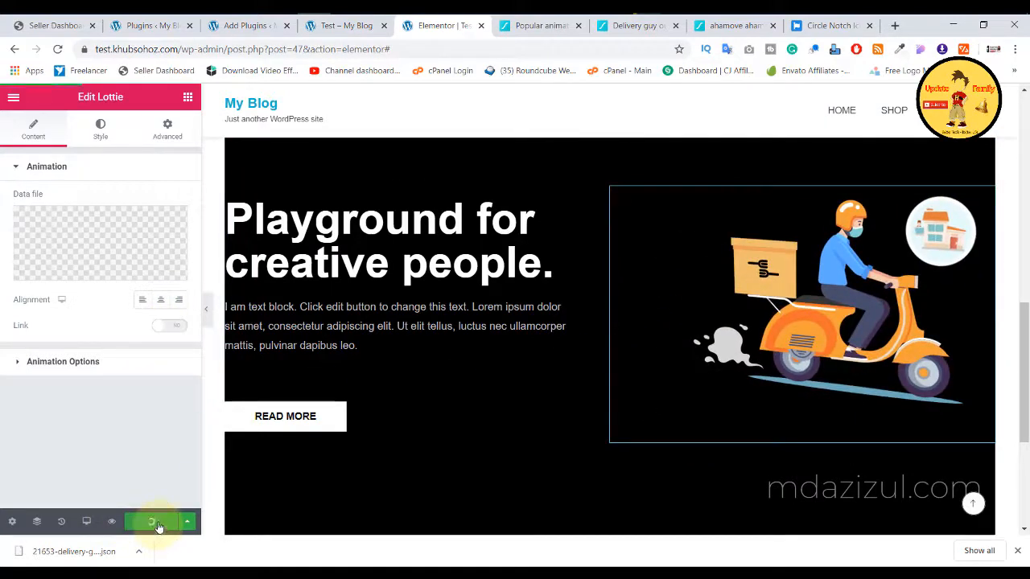
Step: Reload the live Test page, examine the delivery animation's mouse effects in the lower Playground section, and return to the Elementor editor
left_click(350, 26)
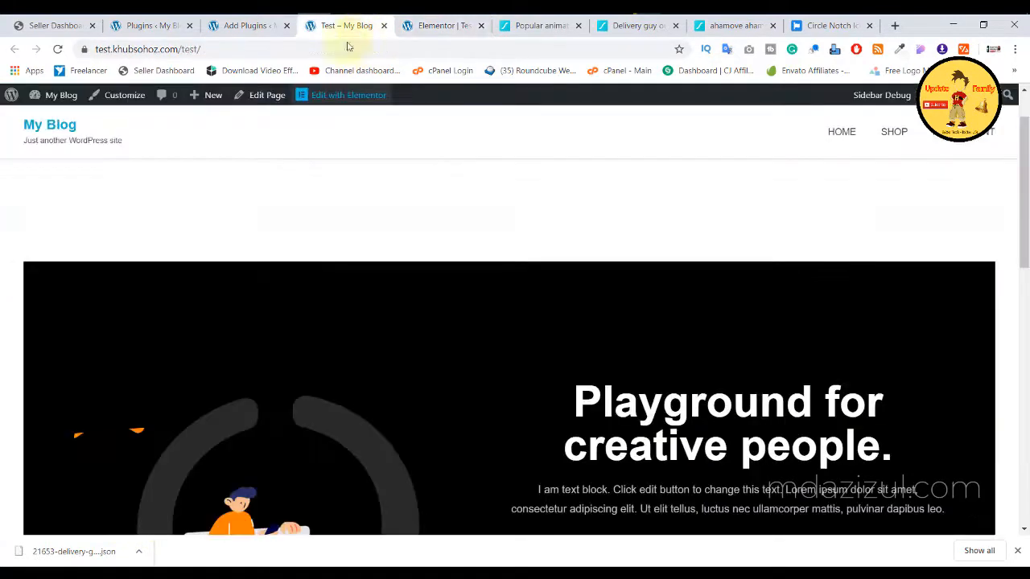
left_click(59, 50)
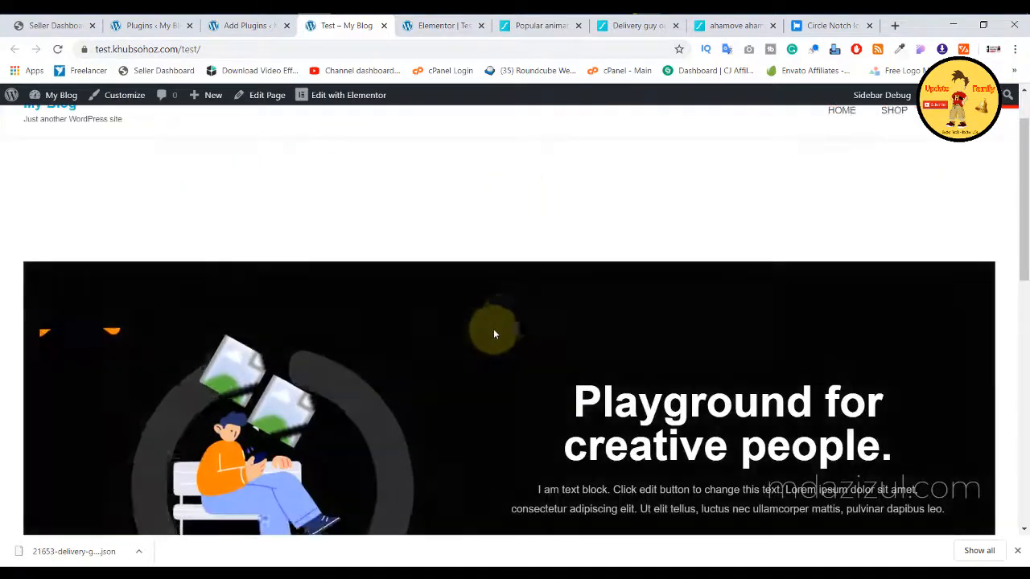
scroll(499, 326, "down", 10)
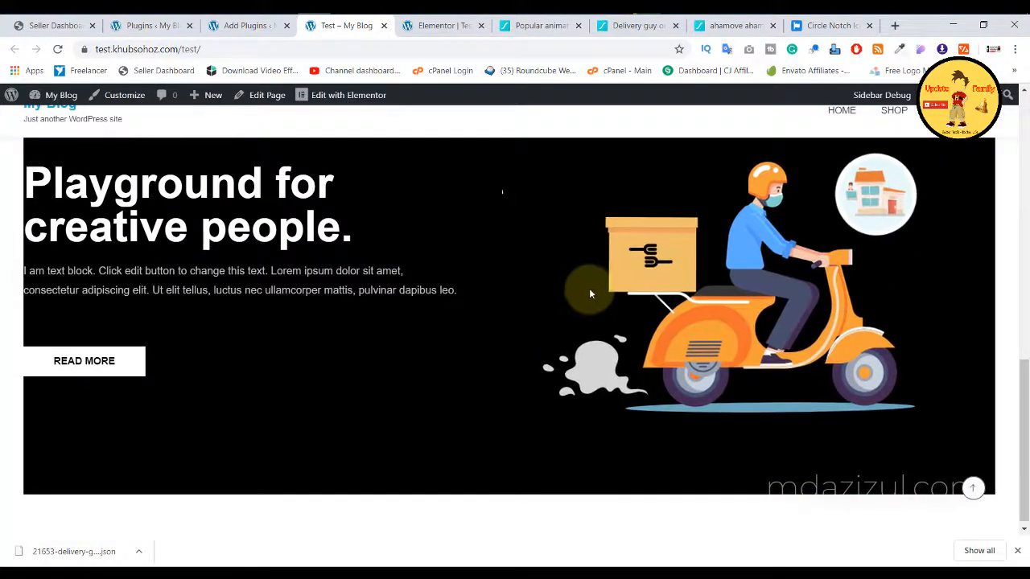
scroll(563, 292, "up", 1)
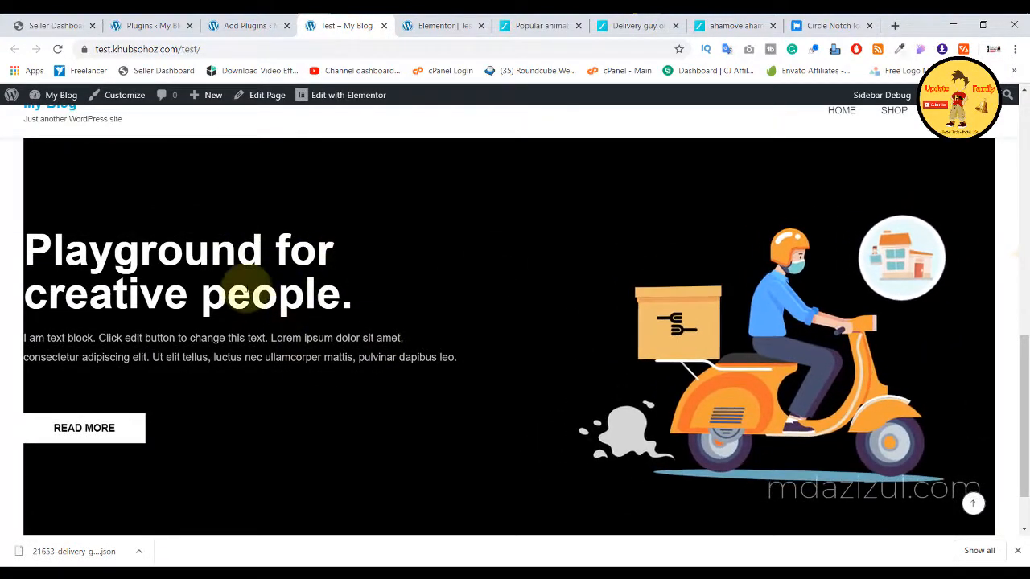
left_click(413, 32)
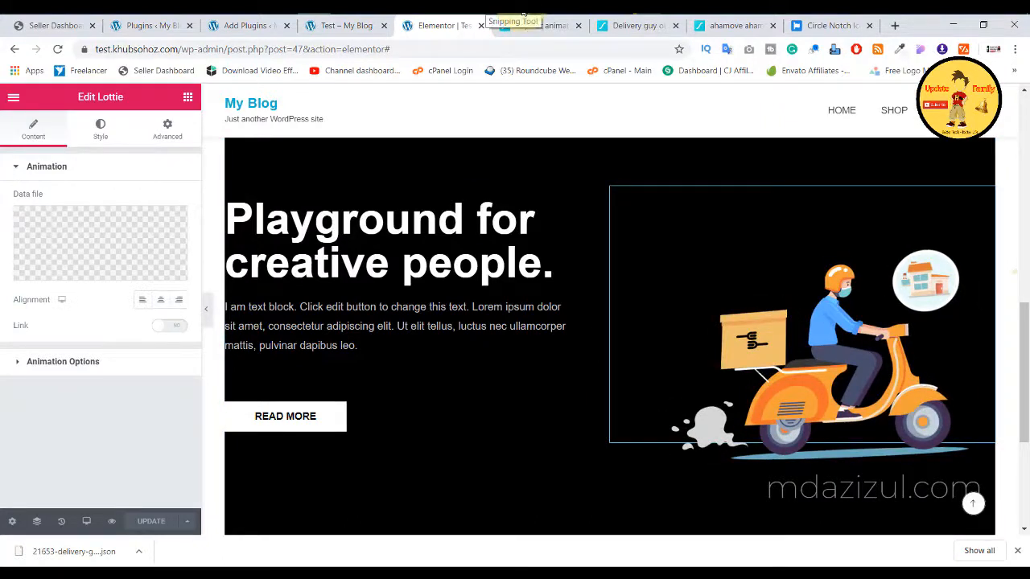
Step: Switch to the Font Awesome circle-notch page, accept the attribution terms, and download the solid icon as an SVG
left_click(826, 26)
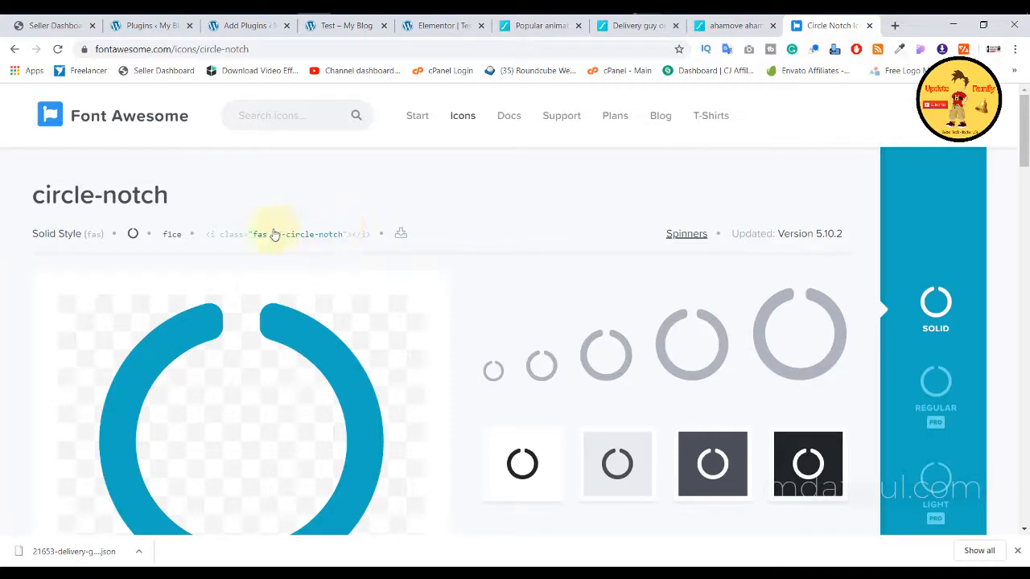
left_click(402, 235)
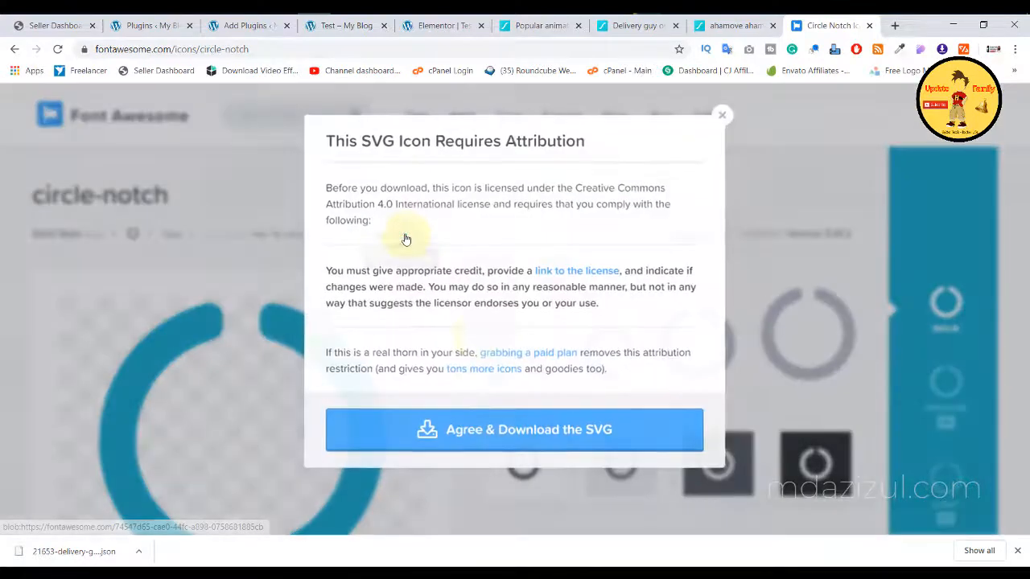
left_click(569, 437)
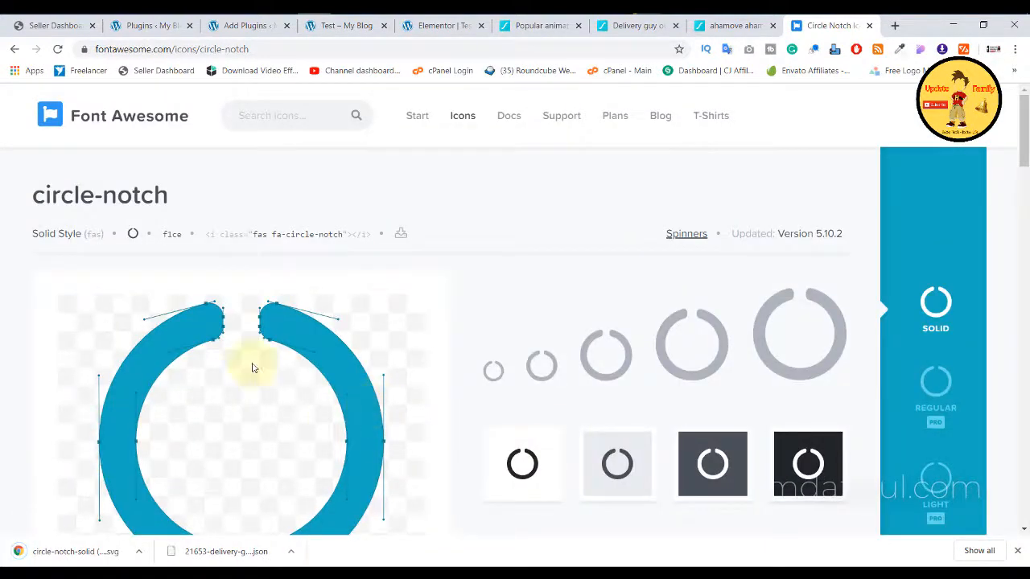
Step: Return to the Elementor editor and give the delivery animation's column a classic background overlay using the downloaded circle-notch SVG image
left_click(434, 28)
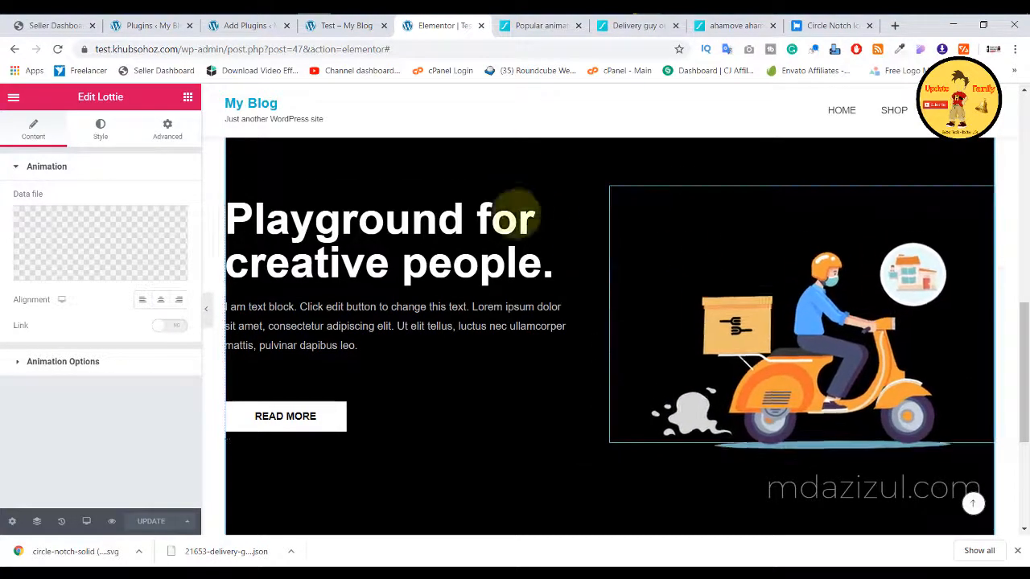
left_click(618, 194)
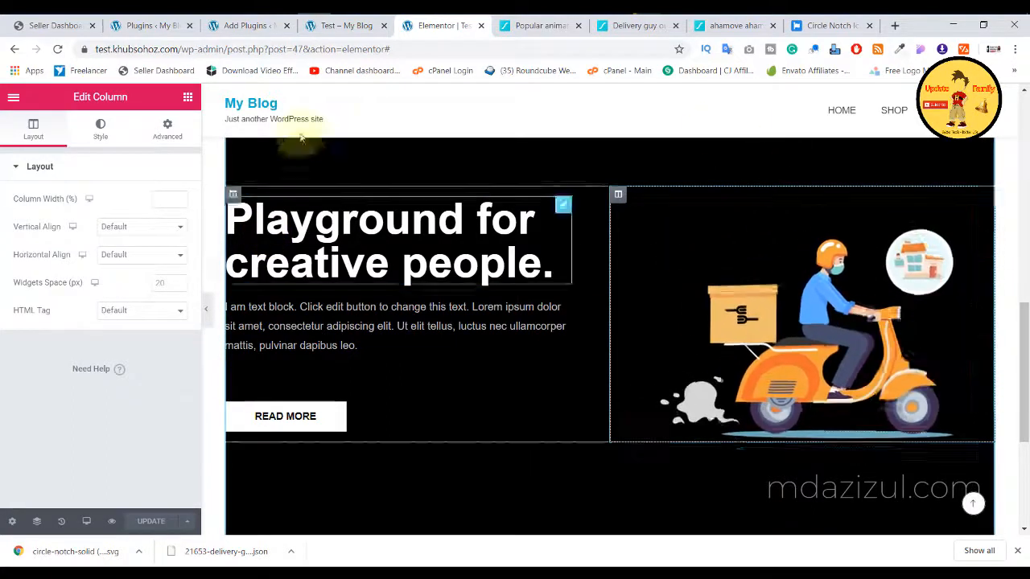
left_click(94, 135)
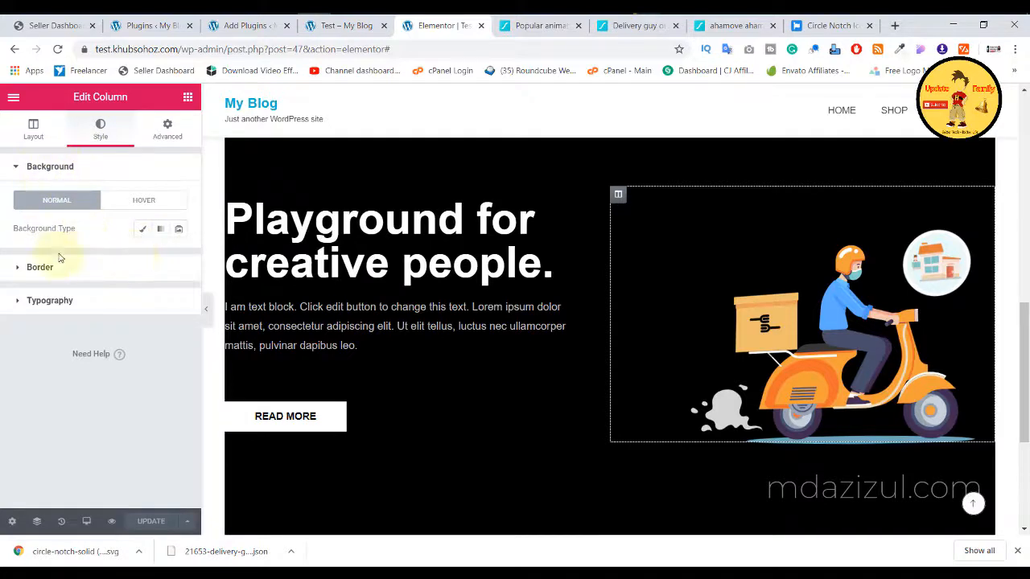
left_click(142, 230)
left_click(142, 231)
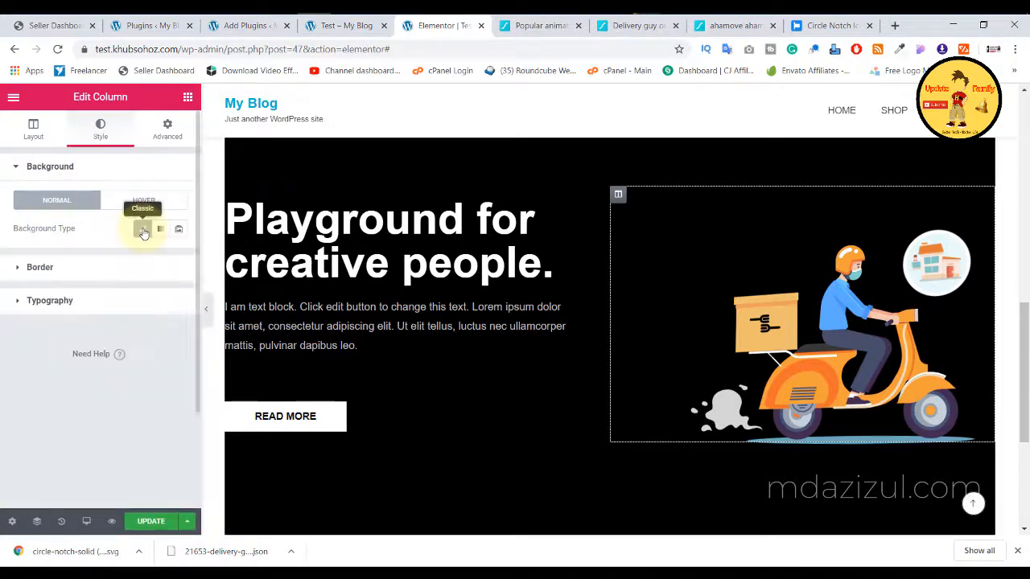
left_click(141, 231)
scroll(119, 275, "down", 2)
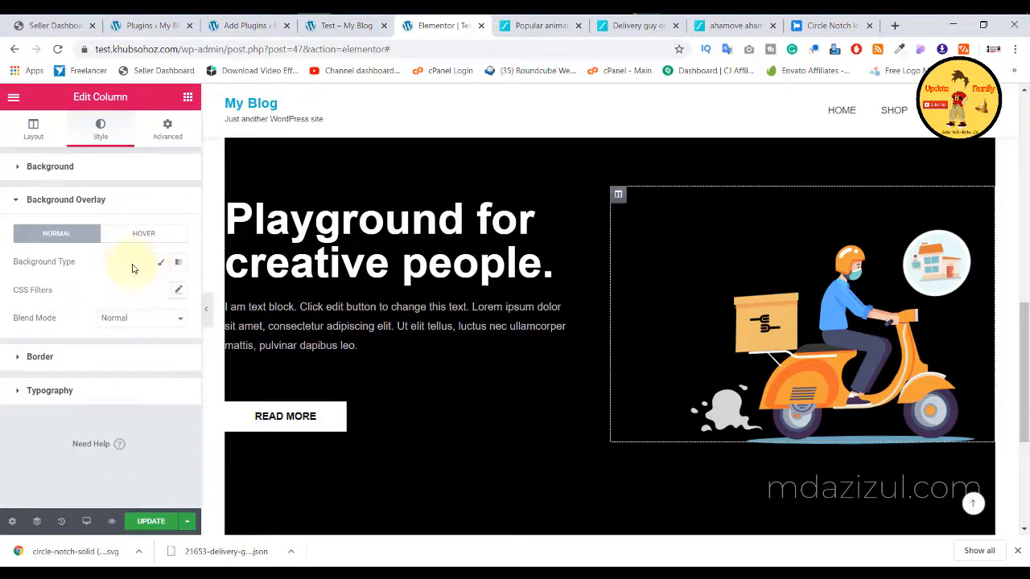
left_click(160, 266)
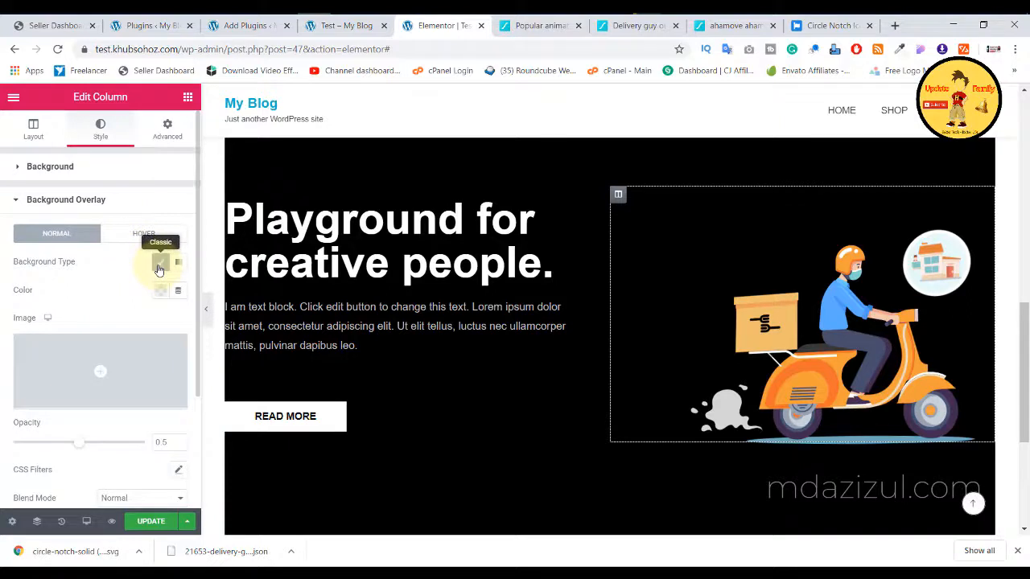
left_click(128, 371)
left_click_drag(78, 543, 261, 259)
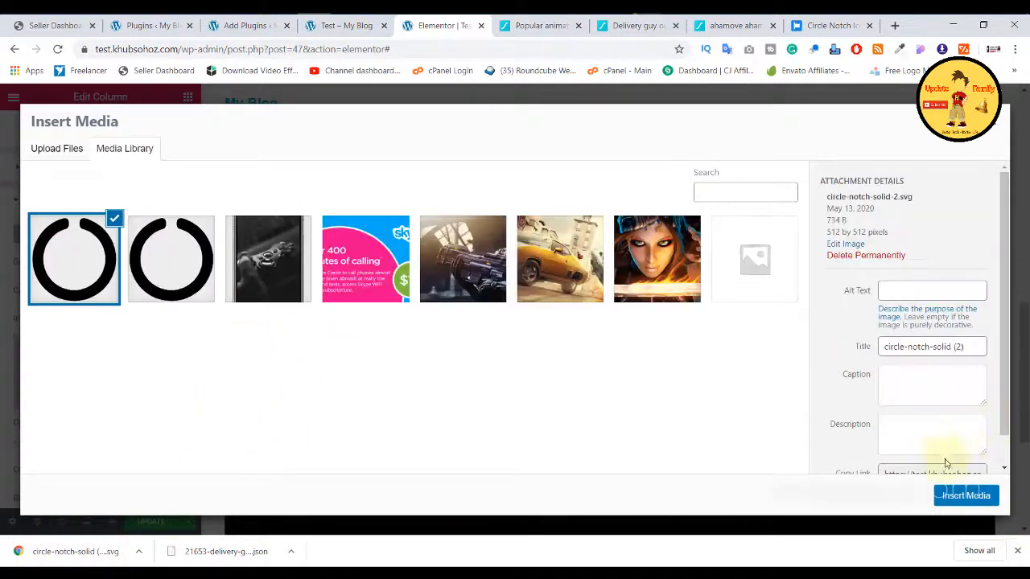
left_click(957, 494)
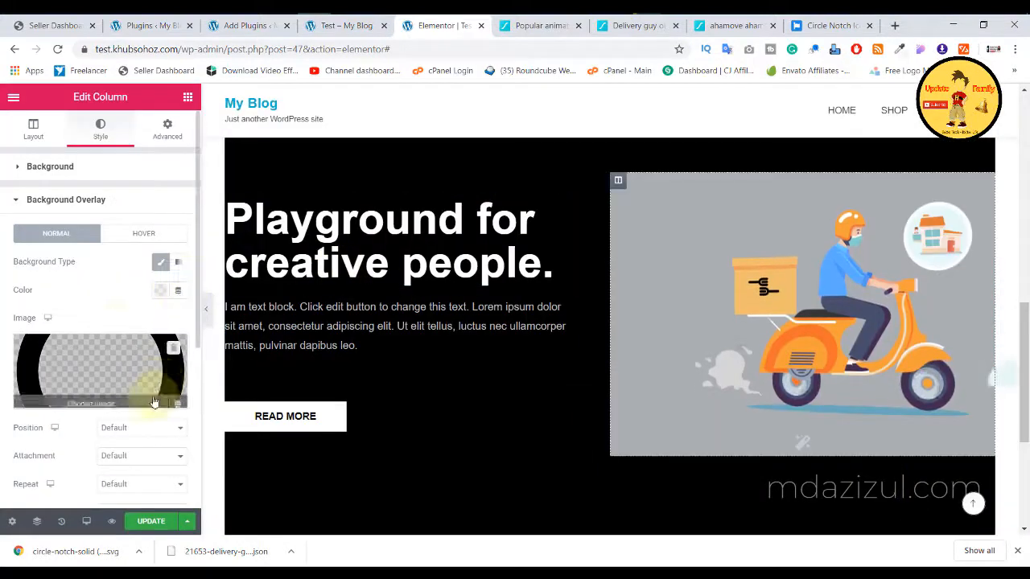
Step: Set the overlay image's position to Center Center, attachment to Default, repeat to No-repeat and size to Custom
scroll(112, 349, "down", 1)
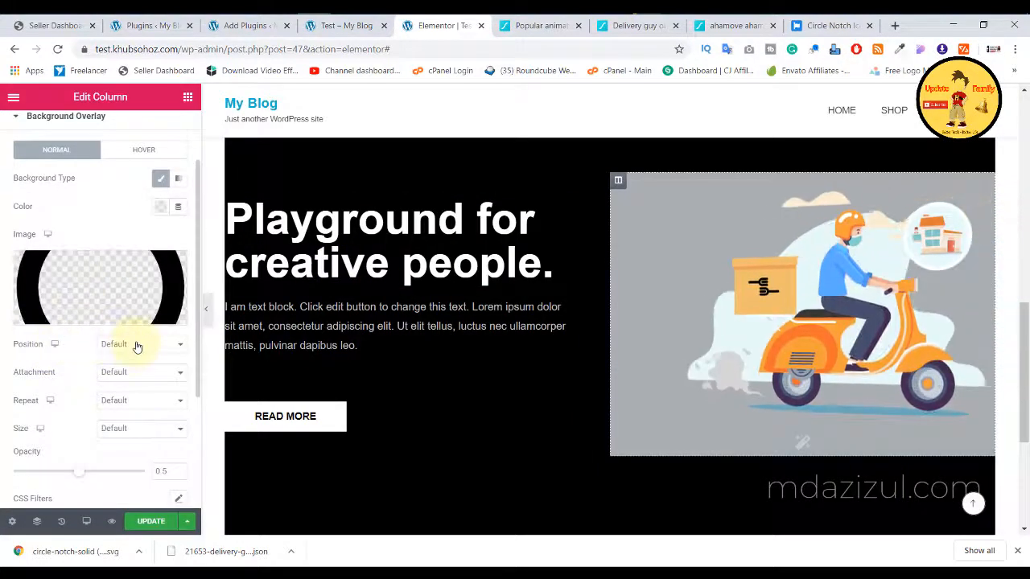
left_click(134, 346)
left_click(133, 373)
left_click(133, 373)
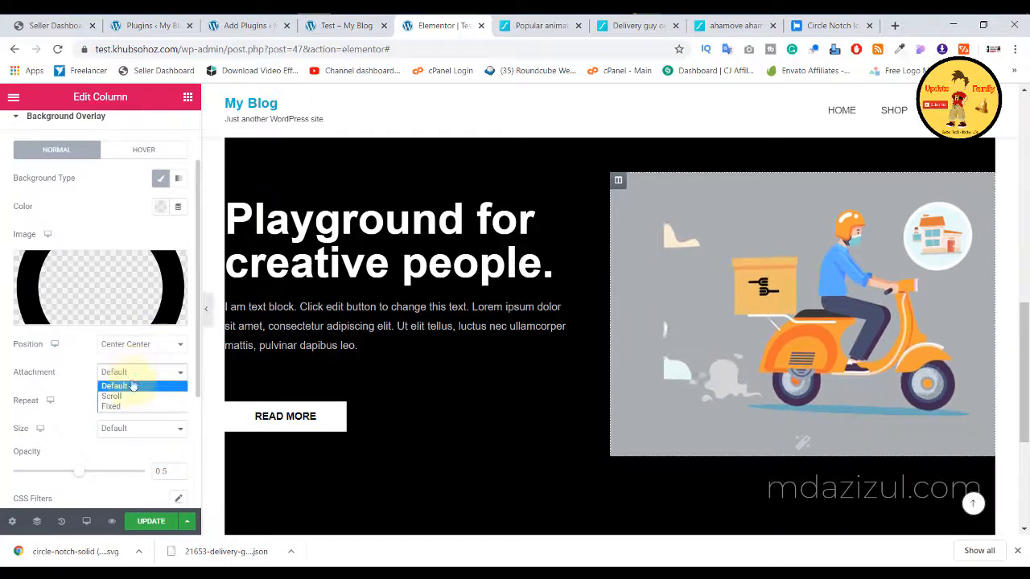
left_click(133, 385)
scroll(167, 362, "down", 2)
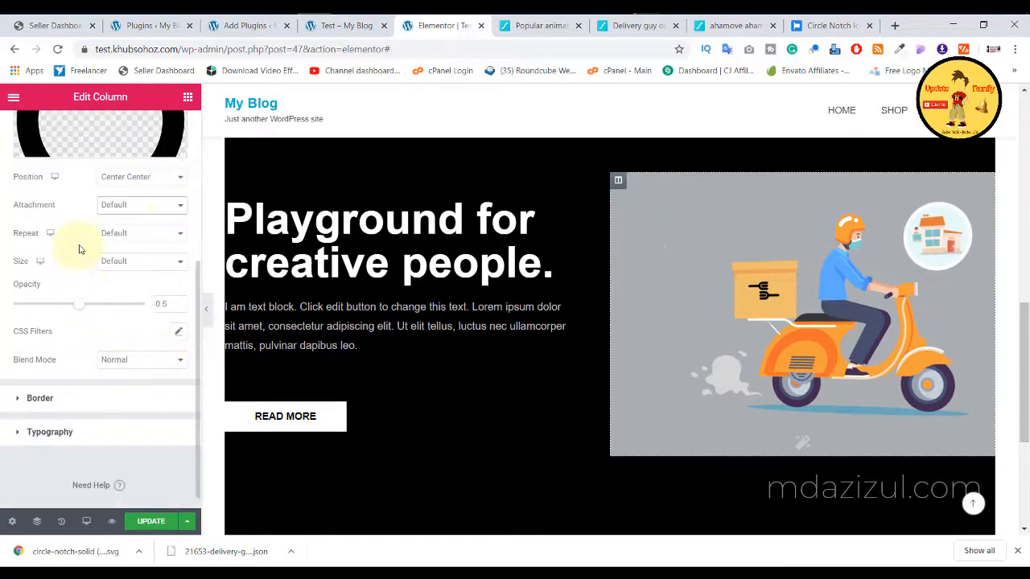
left_click(145, 239)
left_click(137, 259)
left_click(135, 264)
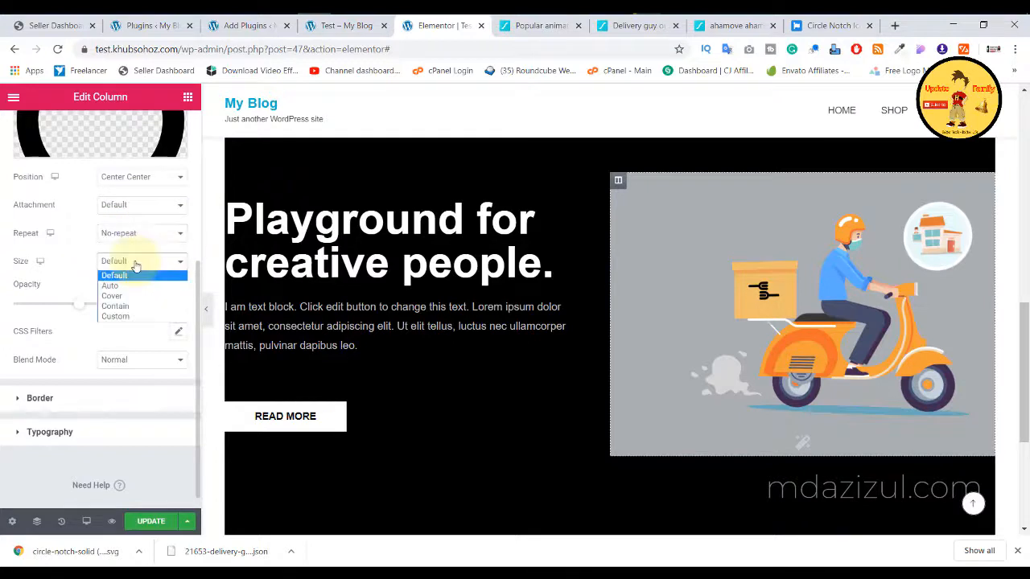
left_click(115, 317)
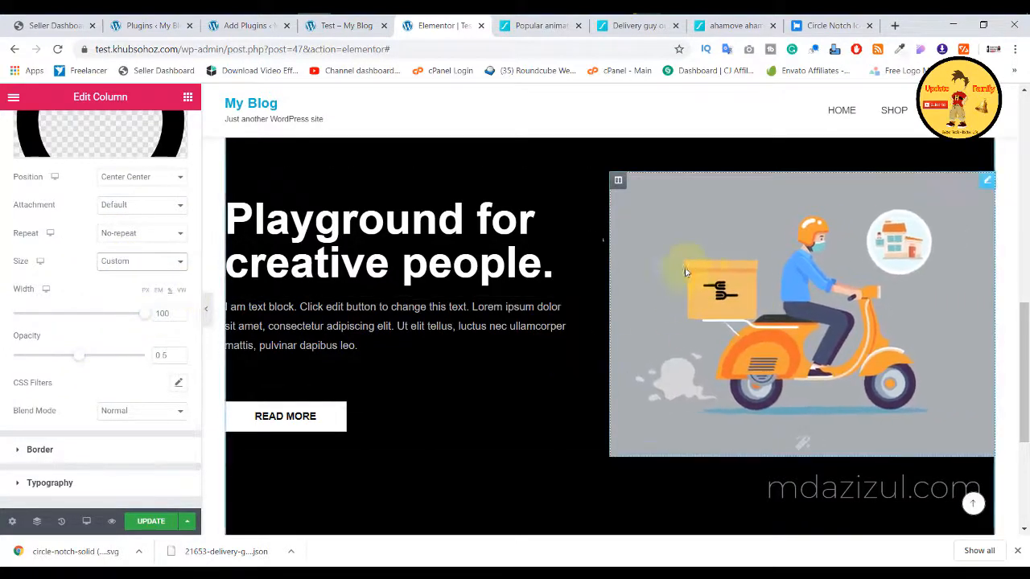
Step: Lower the contrast in the background overlay's CSS filters to 11
scroll(66, 254, "up", 2)
scroll(92, 322, "down", 3)
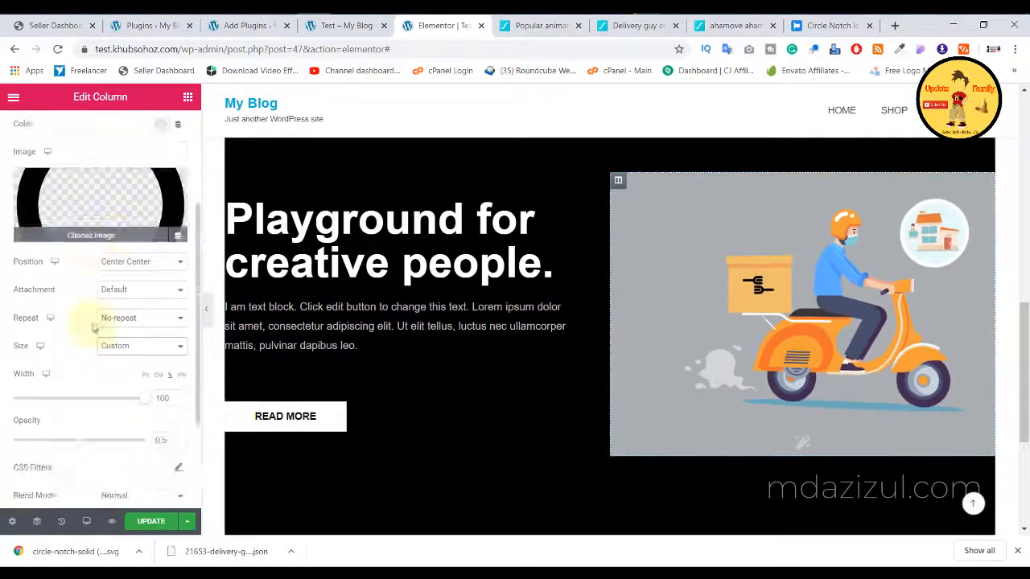
left_click(179, 317)
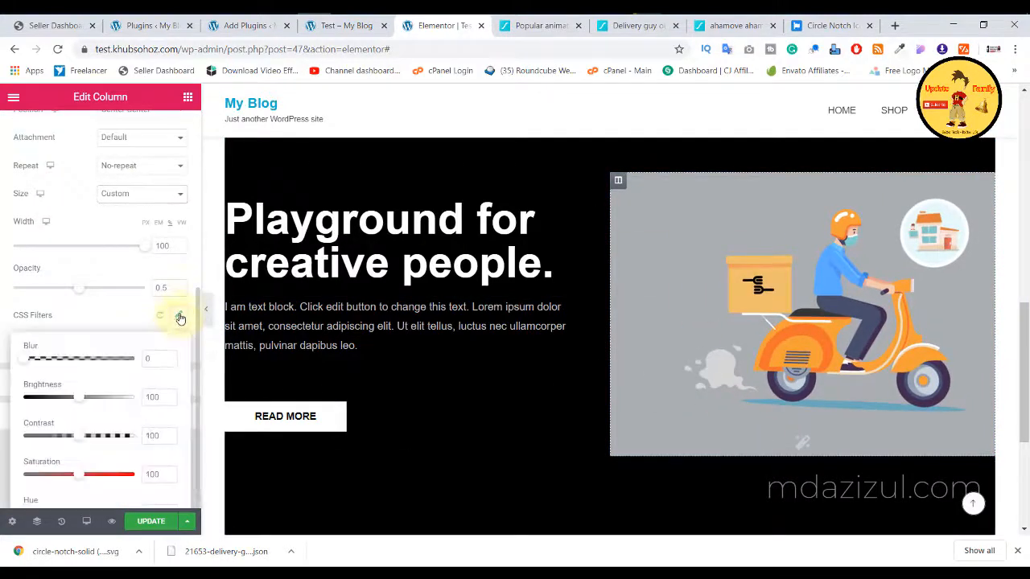
left_click(180, 318)
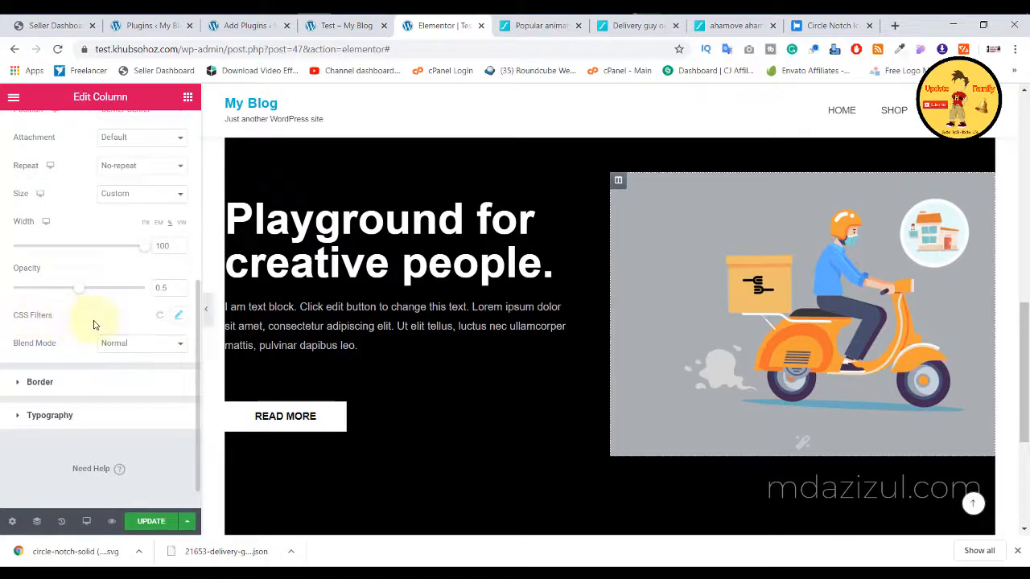
left_click(177, 318)
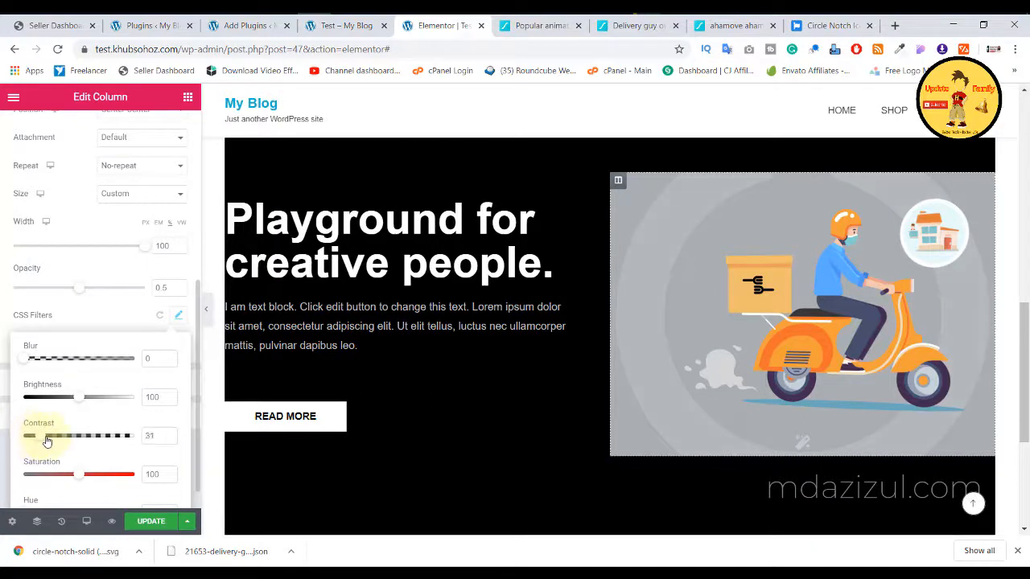
left_click_drag(44, 440, 26, 441)
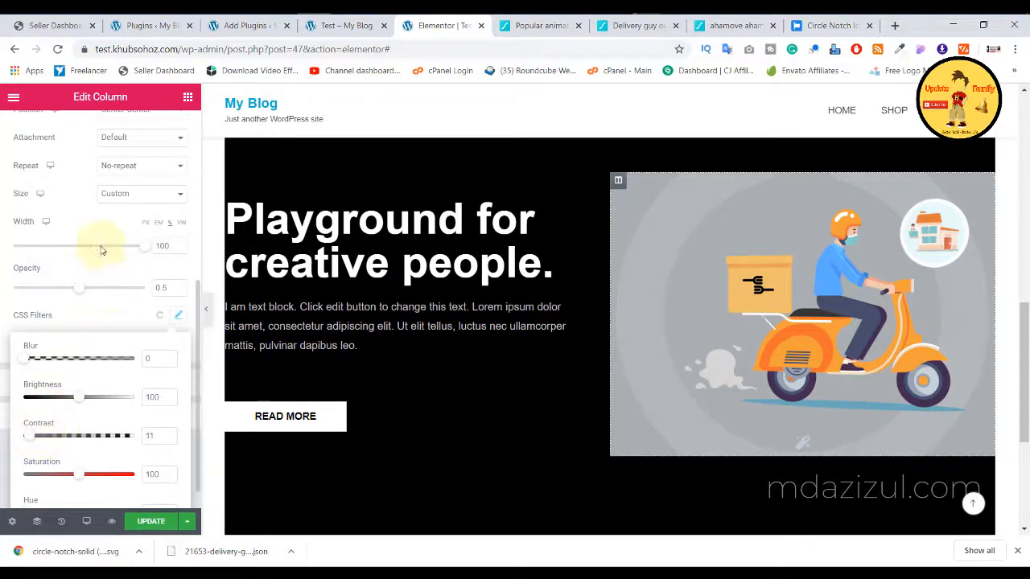
Step: Reduce the overlay image's width to 74% and keep its size option on Custom
left_click_drag(144, 254, 90, 249)
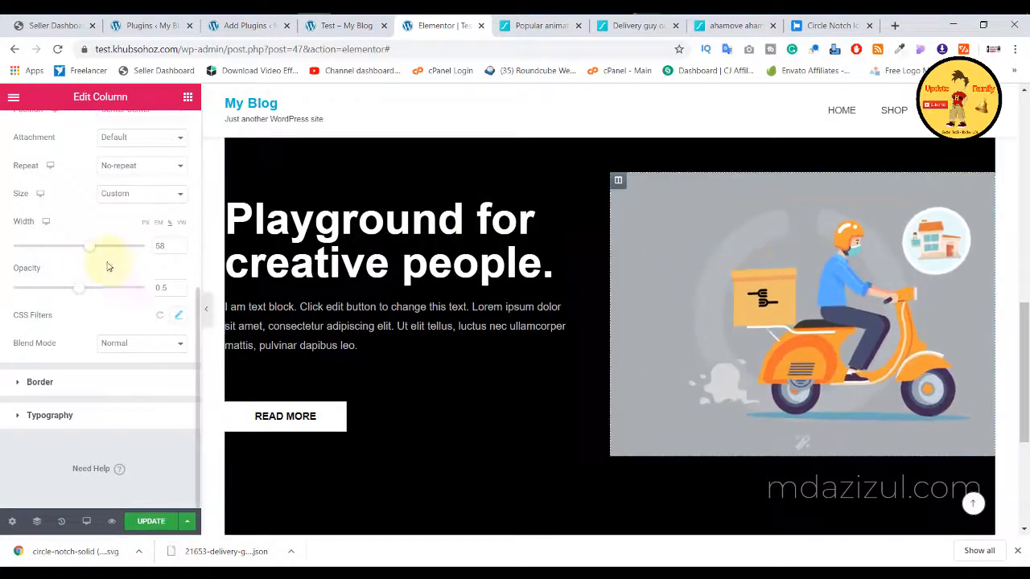
left_click_drag(95, 253, 115, 256)
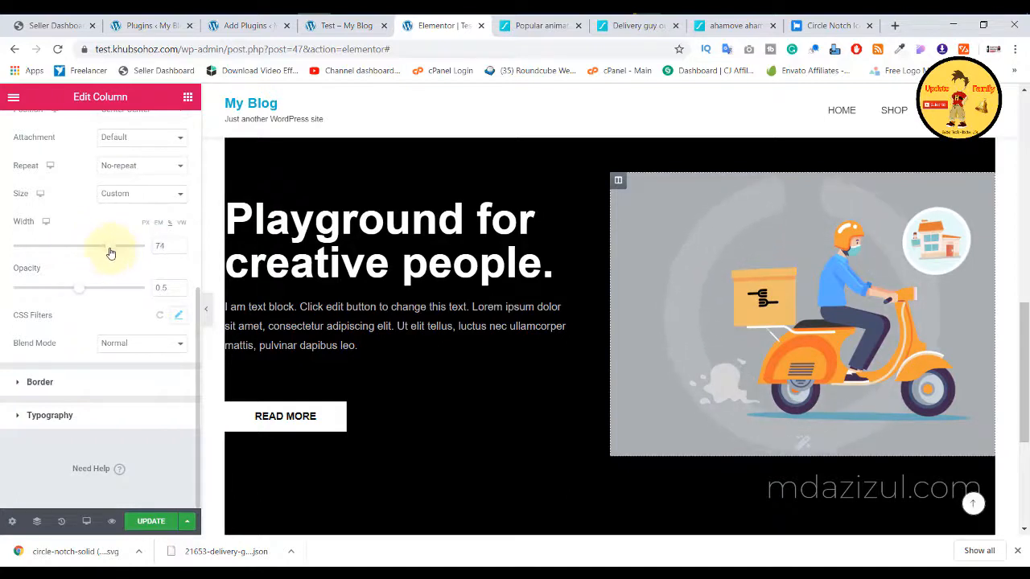
left_click(150, 201)
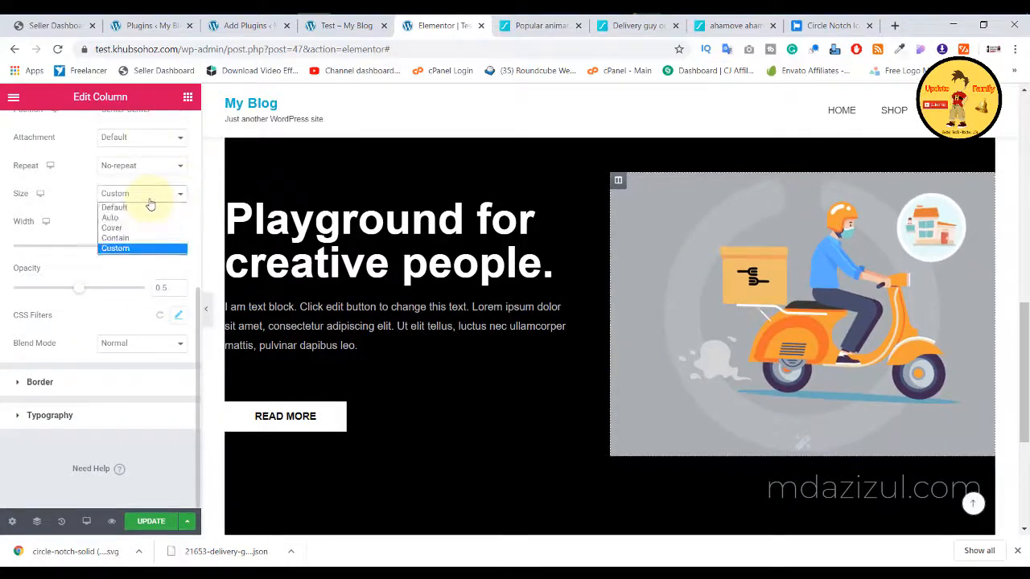
left_click(150, 198)
left_click(150, 197)
left_click(150, 197)
left_click(150, 198)
left_click(151, 198)
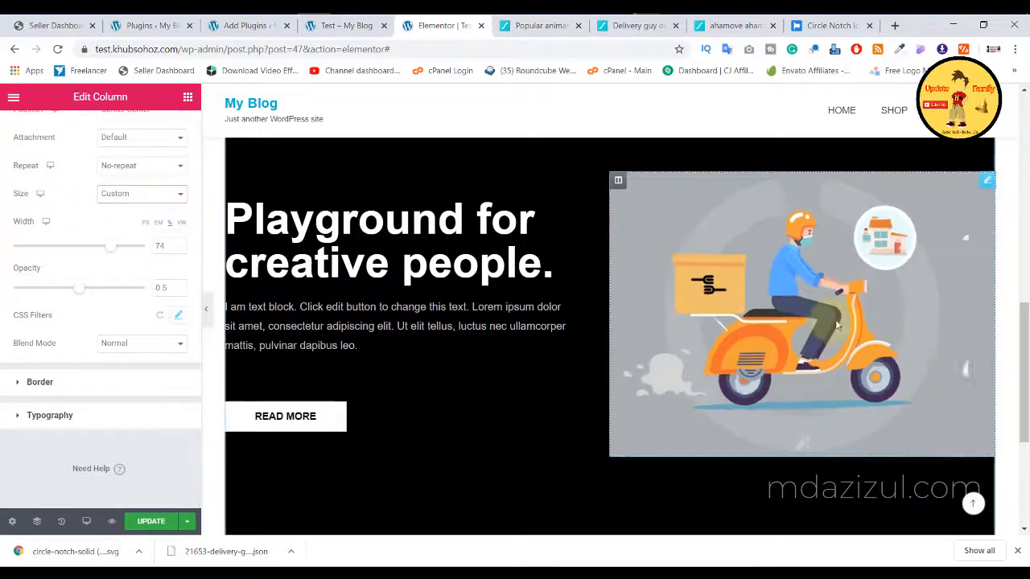
scroll(98, 193, "up", 4)
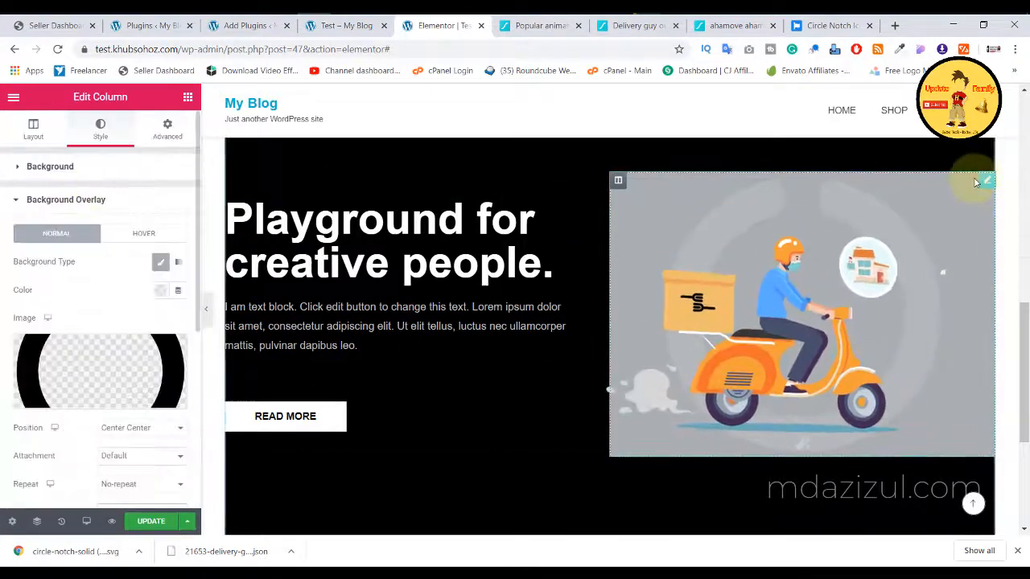
left_click(991, 183)
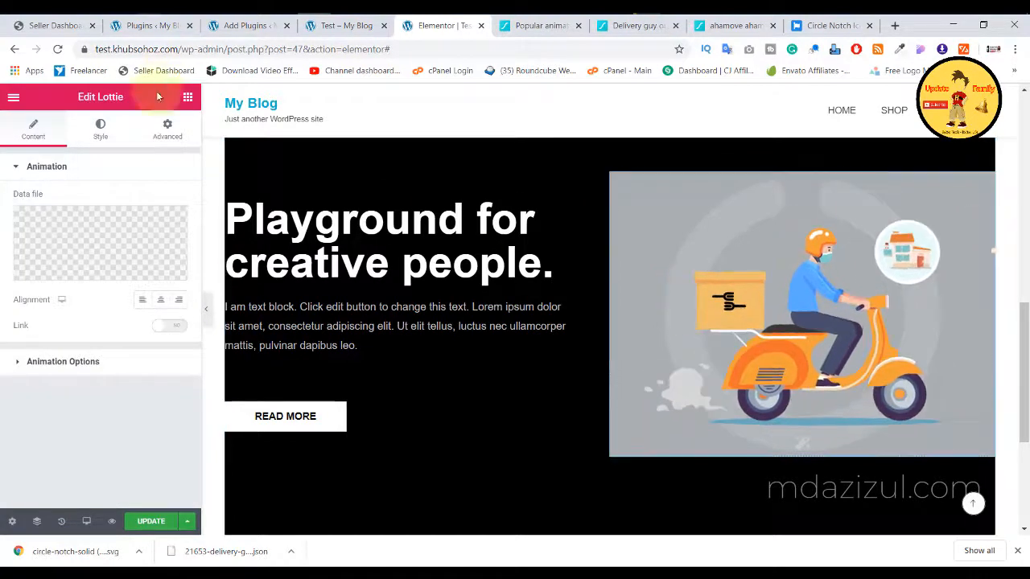
left_click(165, 326)
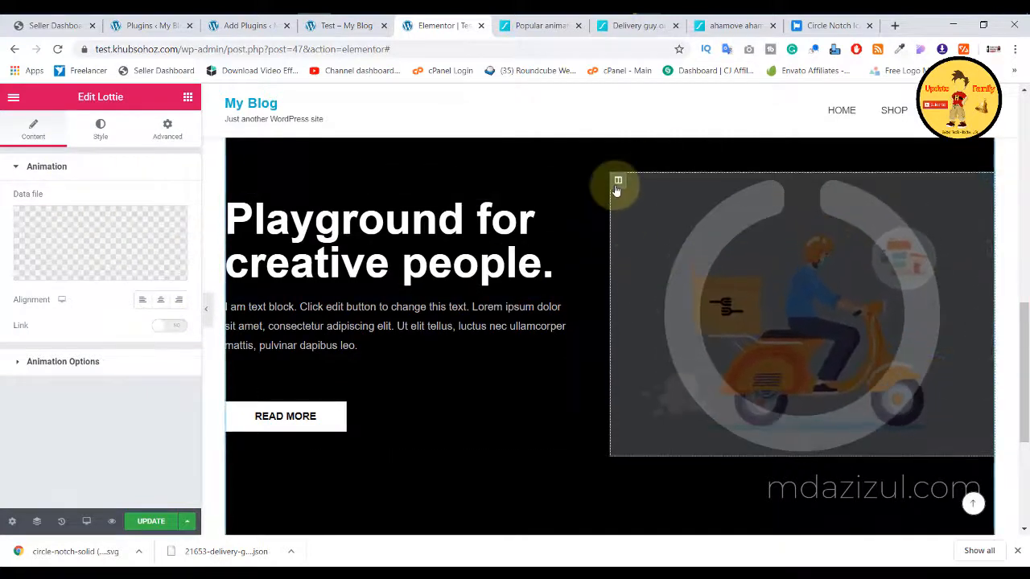
Step: Enable mouse effects for the animation's column in its motion effects, activate Mouse Track and 3D Tilt, and update the page
left_click(618, 181)
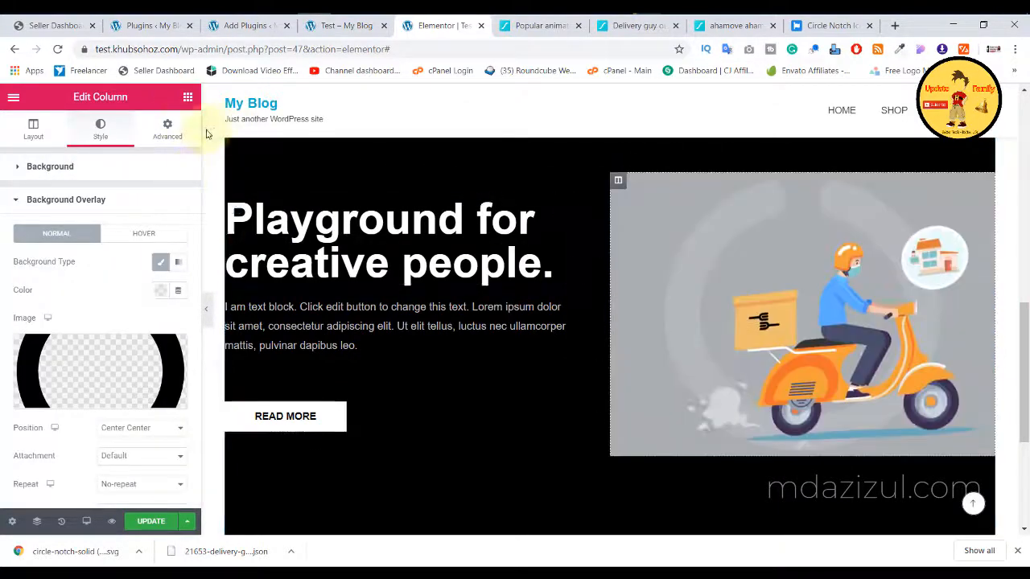
left_click(165, 133)
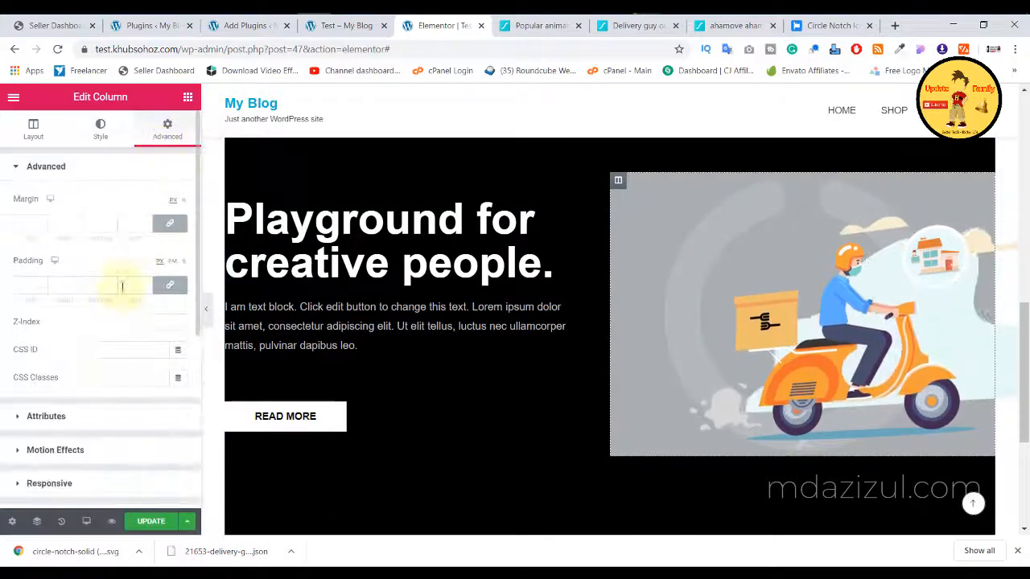
scroll(116, 294, "down", 5)
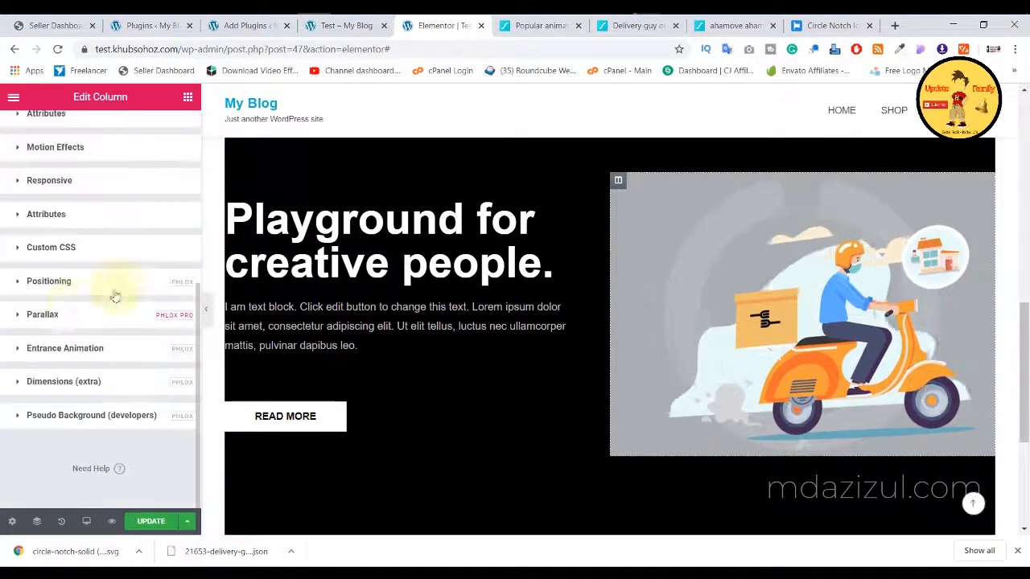
left_click(70, 152)
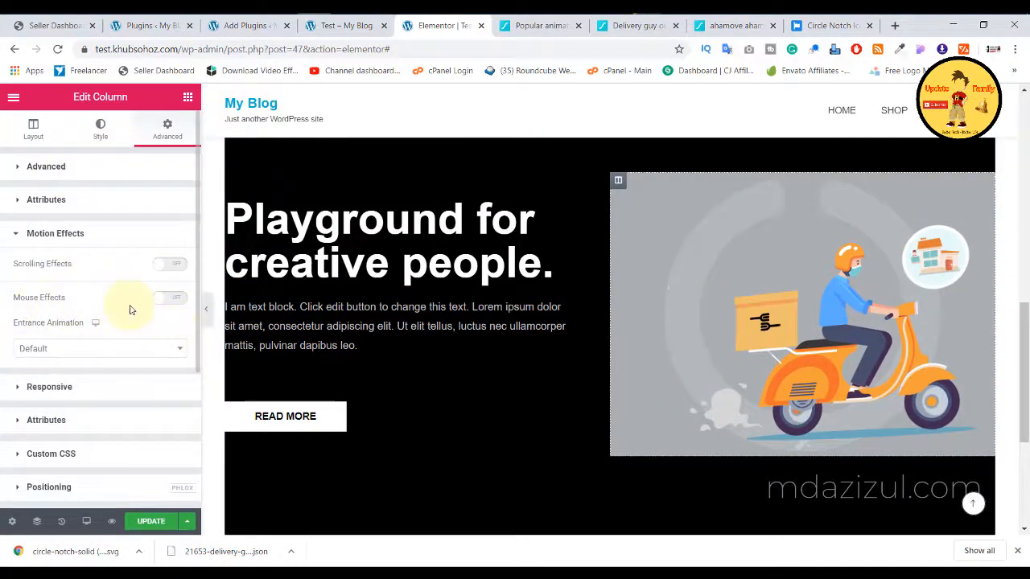
left_click(175, 299)
left_click(178, 326)
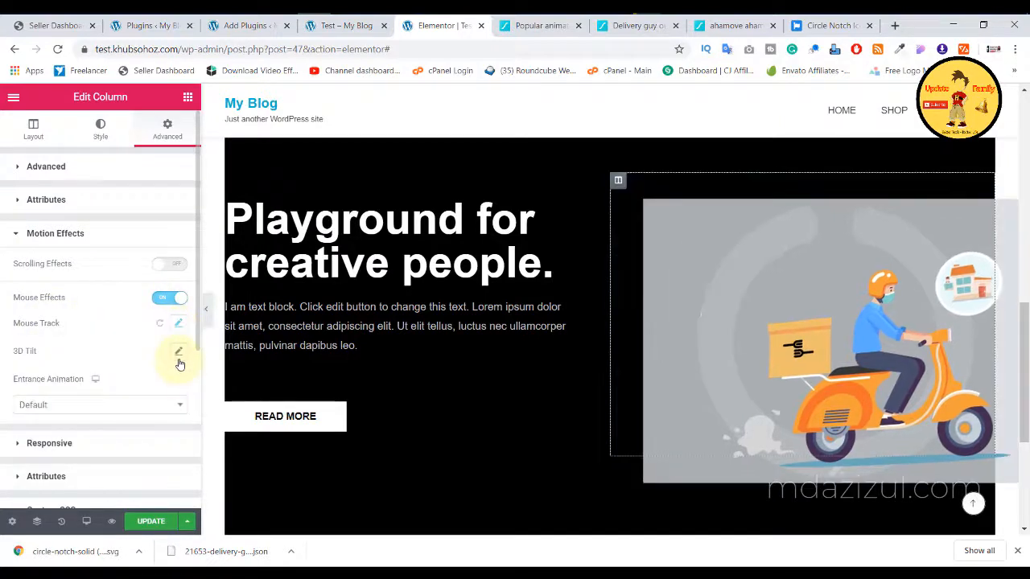
left_click(179, 354)
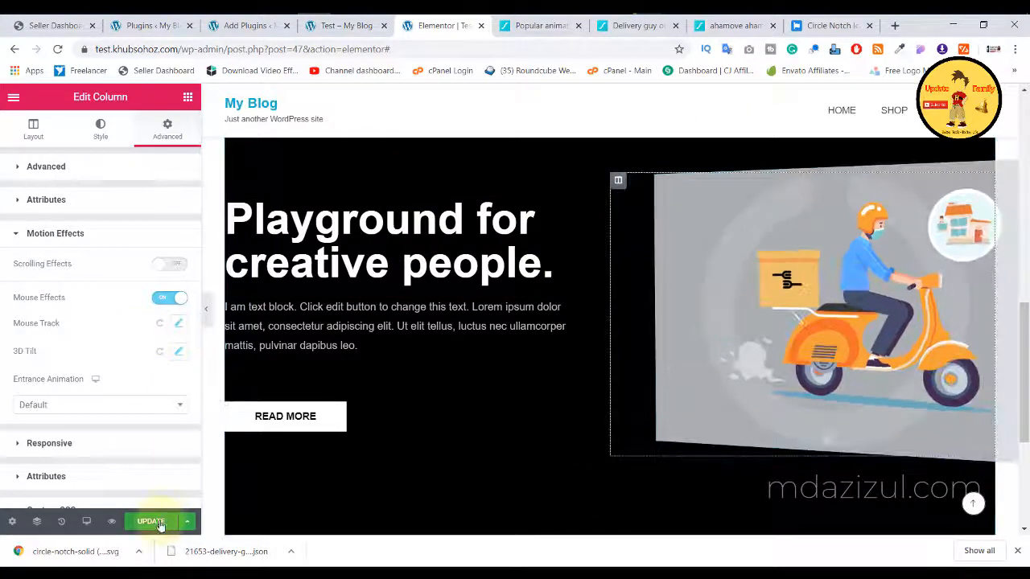
left_click(160, 524)
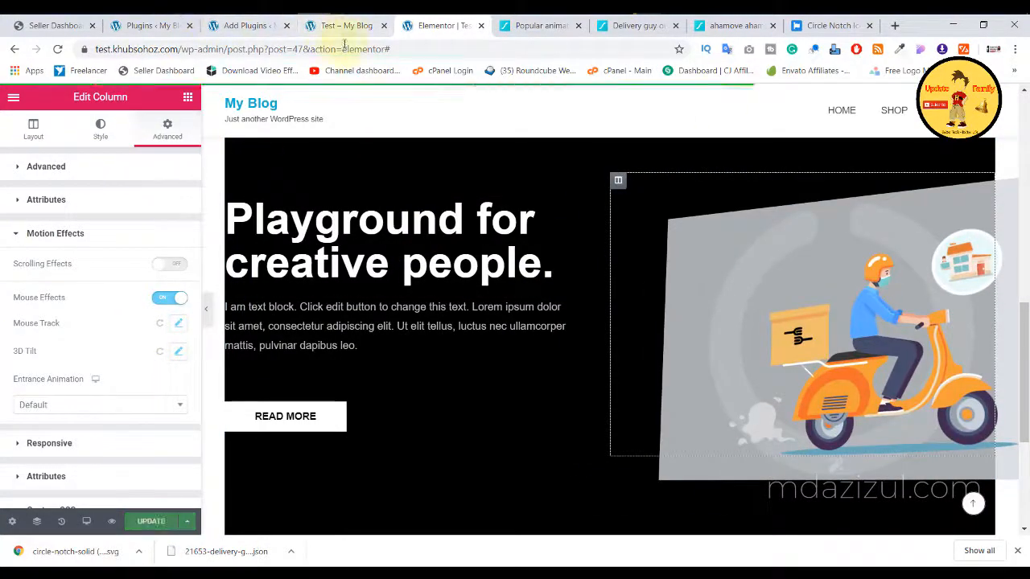
Step: Reload the live Test page and examine the circle-notch overlay and delivery animation in the lower Playground section
left_click(345, 25)
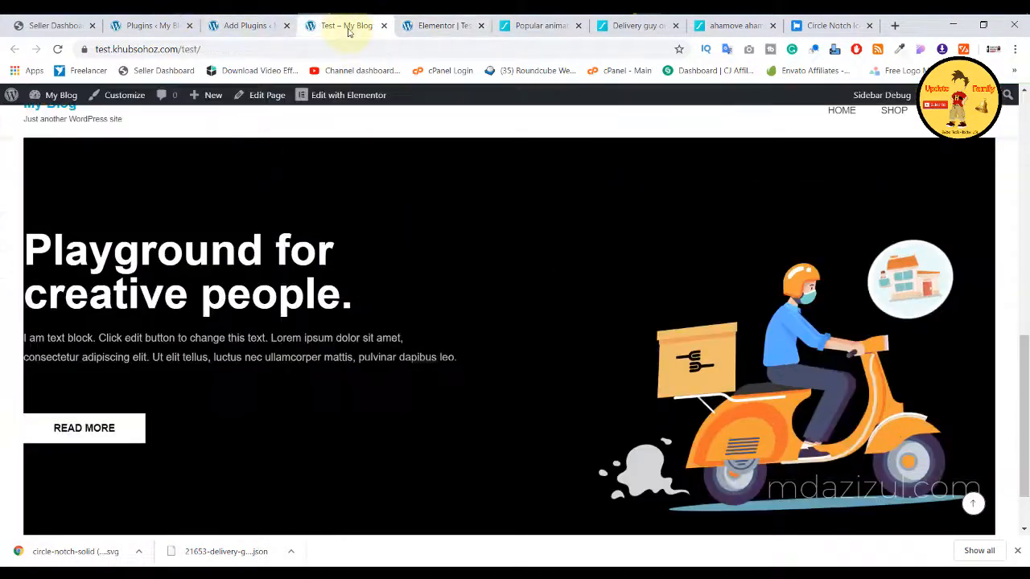
left_click(59, 49)
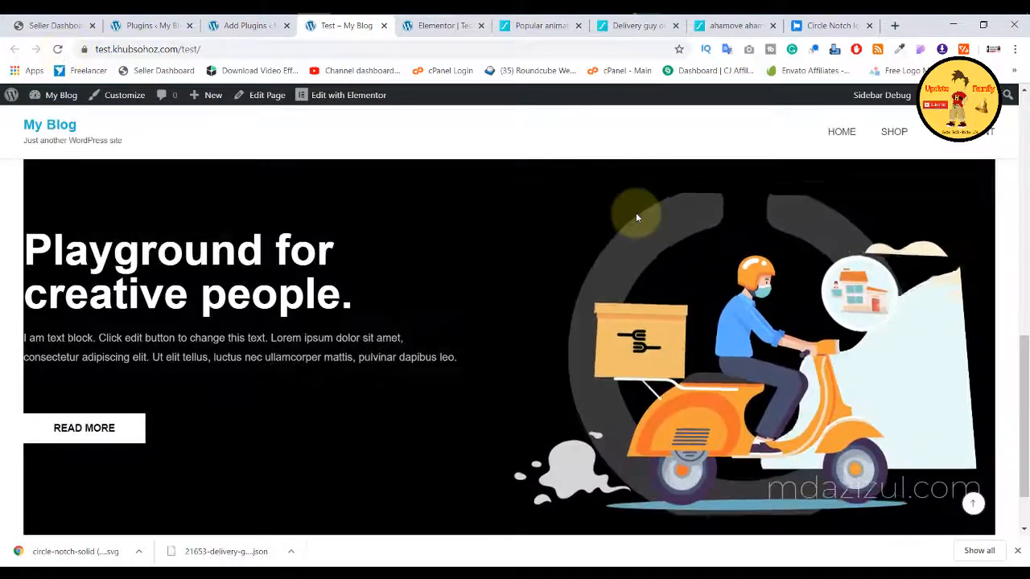
scroll(636, 207, "down", 3)
scroll(665, 230, "down", 3)
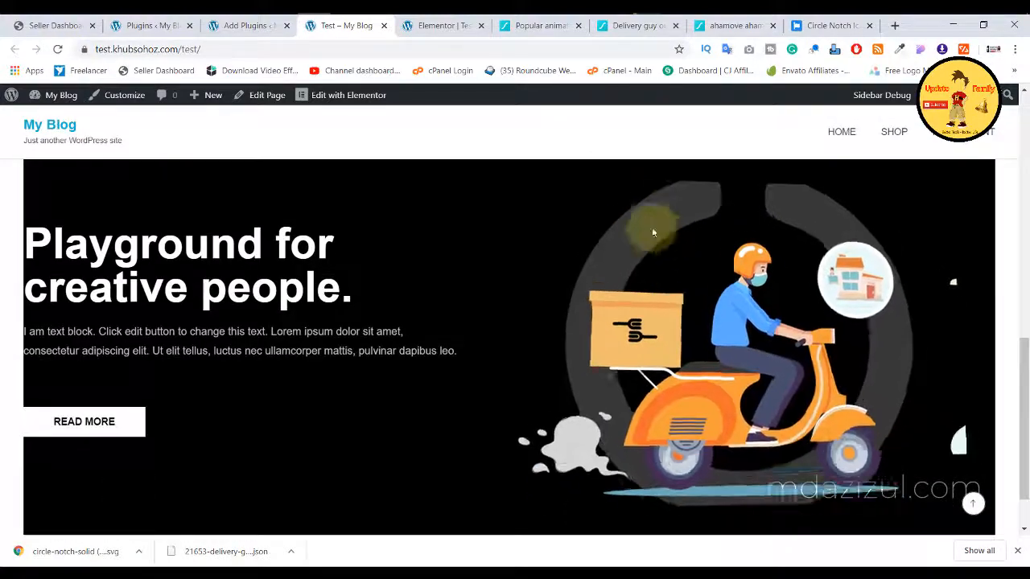
Step: Compare the animations and circle-notch overlays of the two Playground sections on the live Test page
scroll(785, 406, "up", 1)
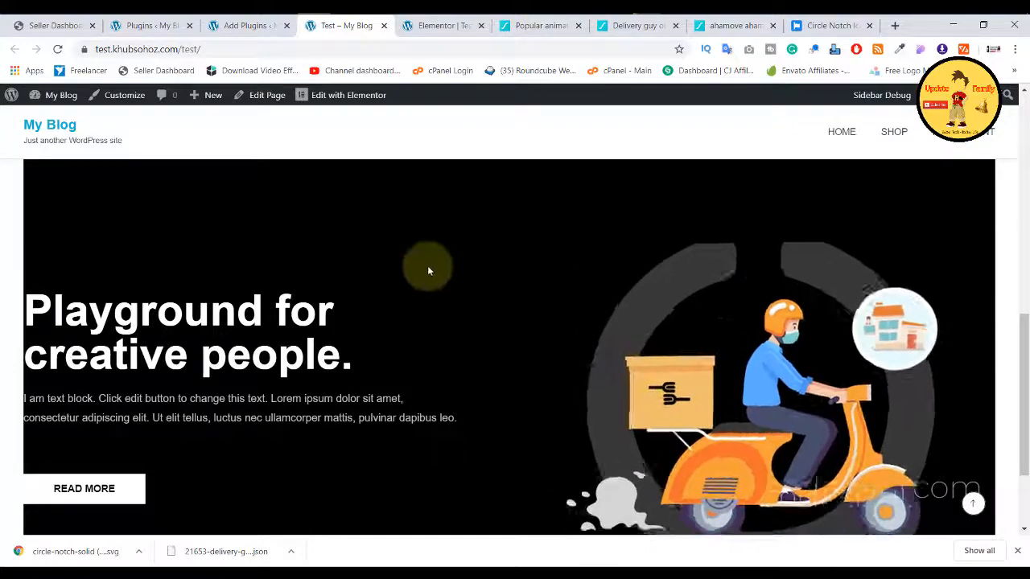
scroll(427, 266, "up", 5)
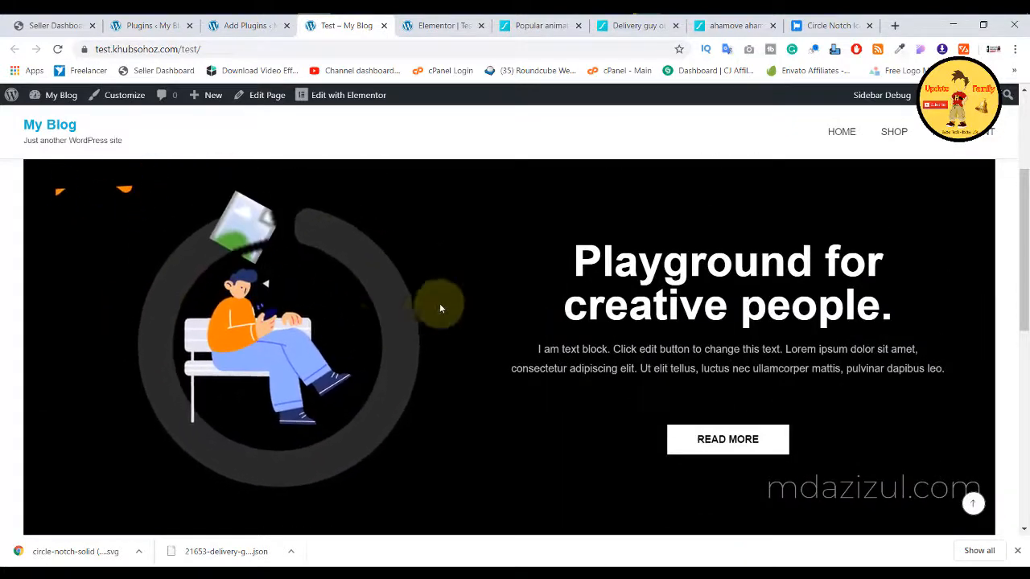
scroll(817, 293, "down", 6)
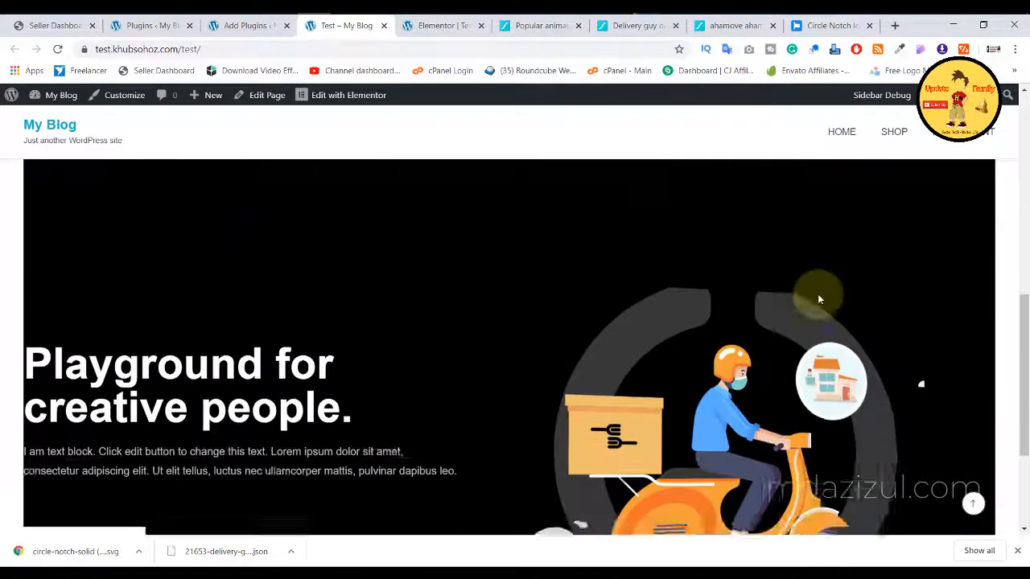
scroll(740, 290, "up", 2)
scroll(720, 290, "down", 3)
scroll(740, 278, "up", 2)
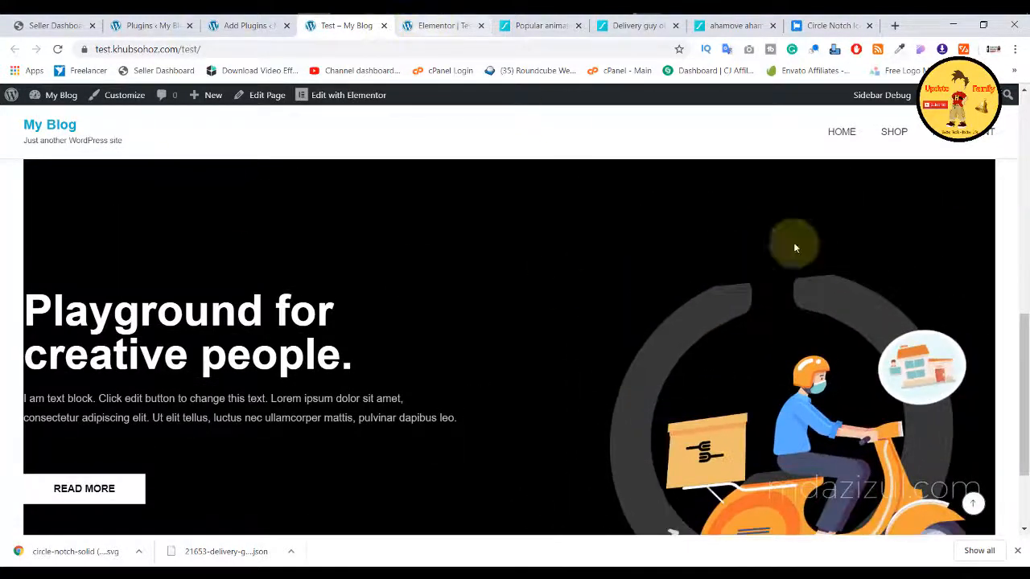
Step: In the Elementor editor, turn off mouse effects for the delivery animation's column and remove its background overlay image
left_click(443, 27)
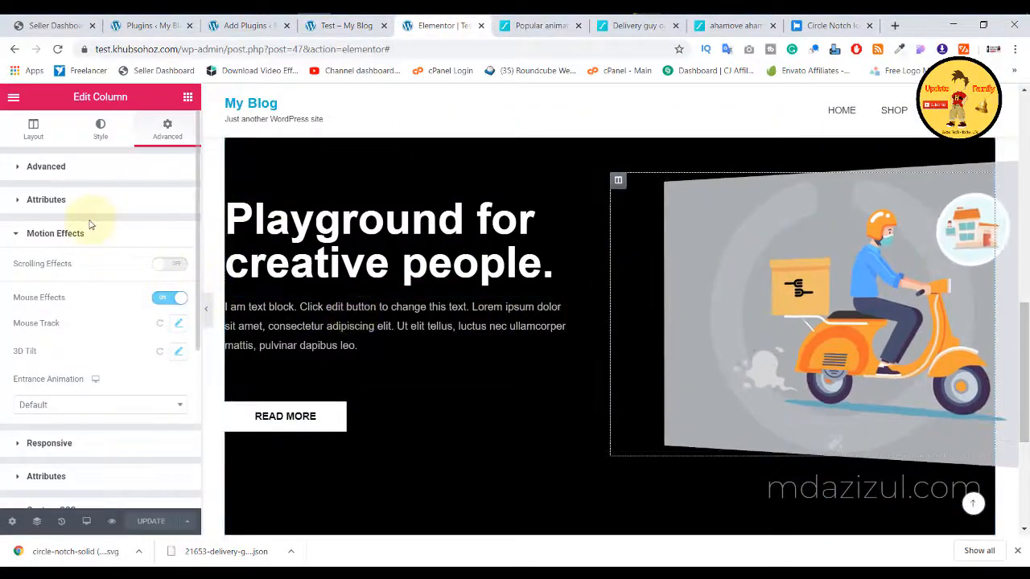
left_click(167, 300)
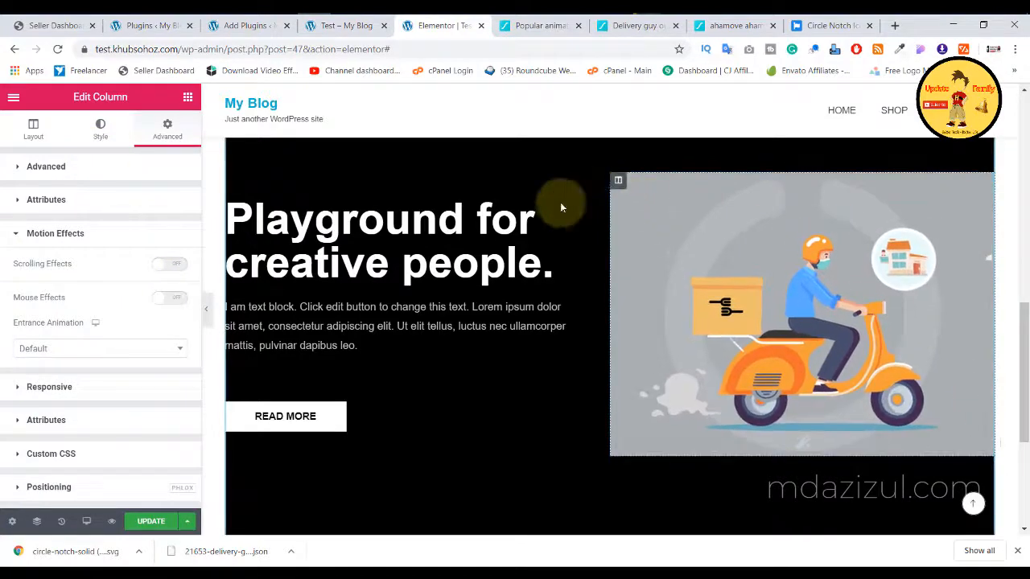
left_click(113, 135)
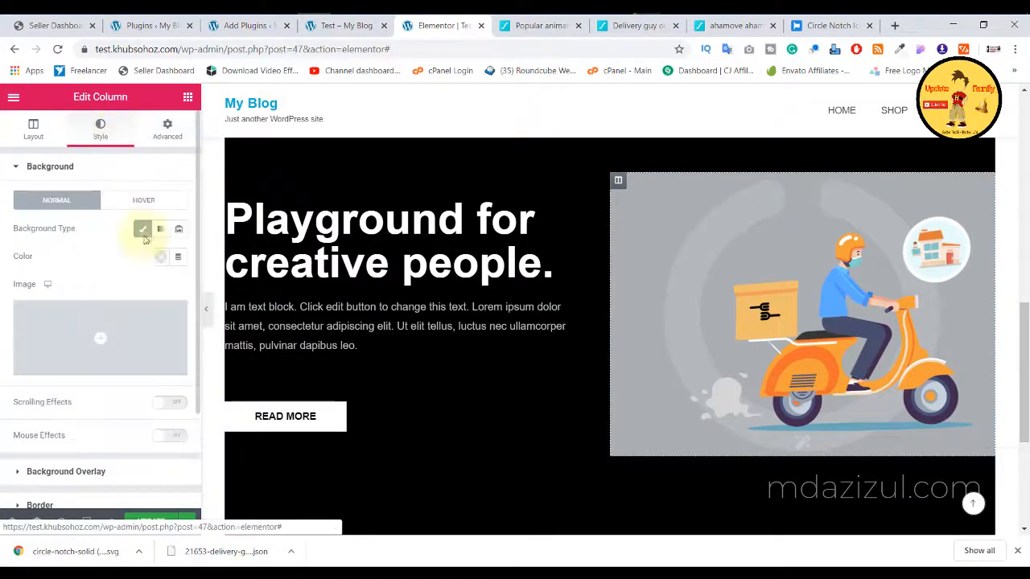
scroll(129, 353, "down", 2)
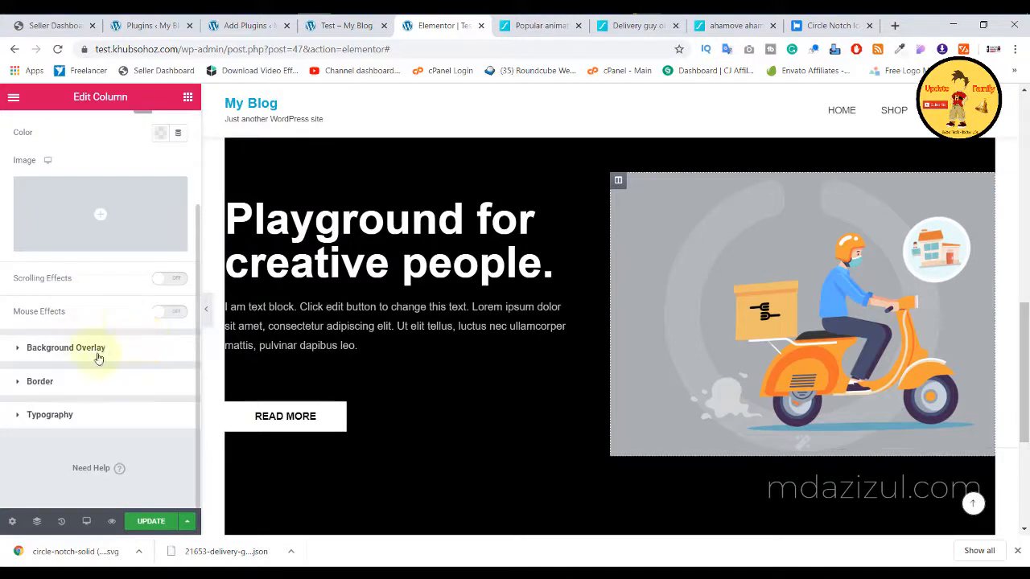
left_click(98, 357)
left_click(173, 352)
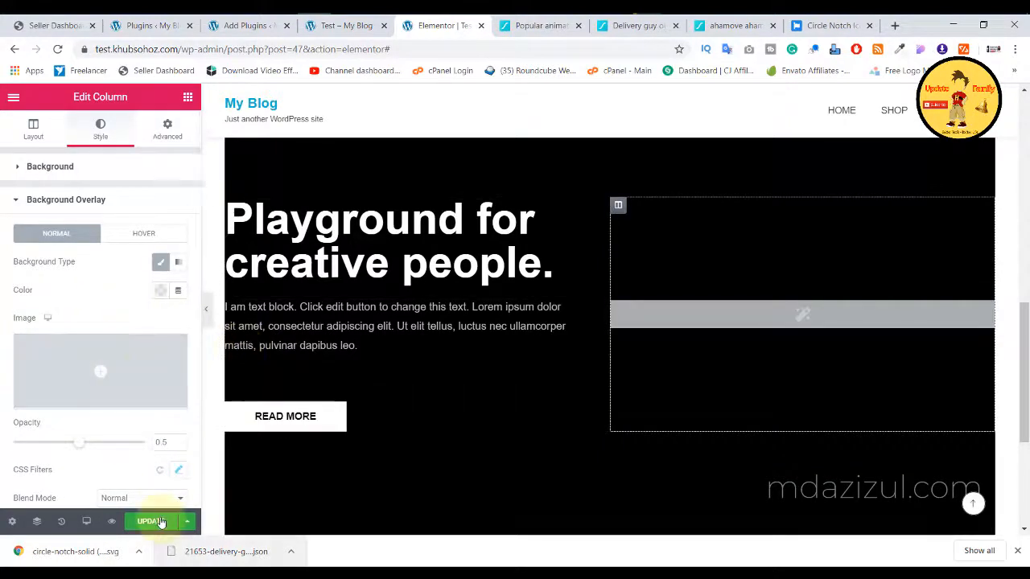
Step: Save the column changes by updating the page and close the browser's downloads bar
left_click(368, 35)
left_click(430, 26)
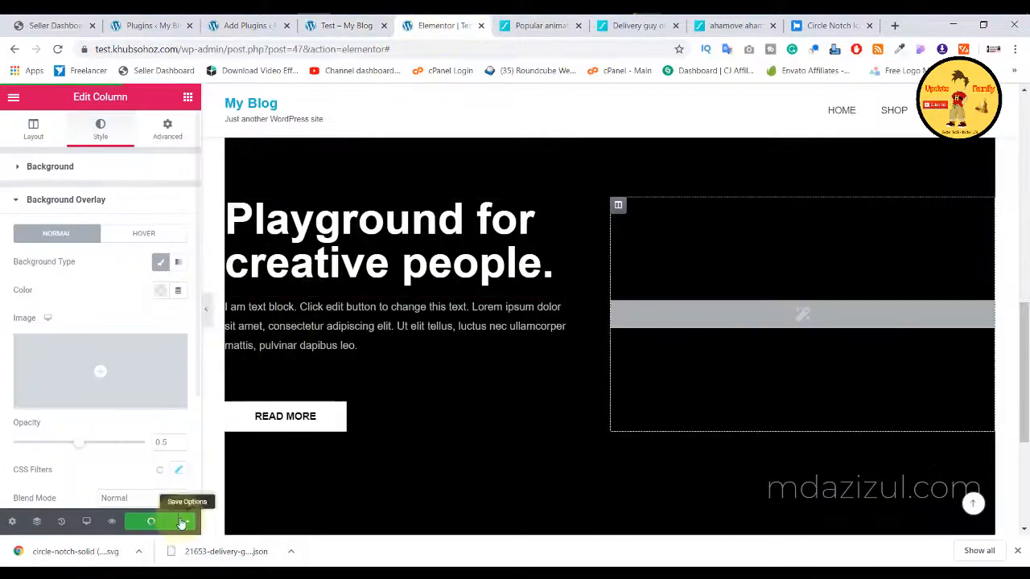
left_click(1017, 551)
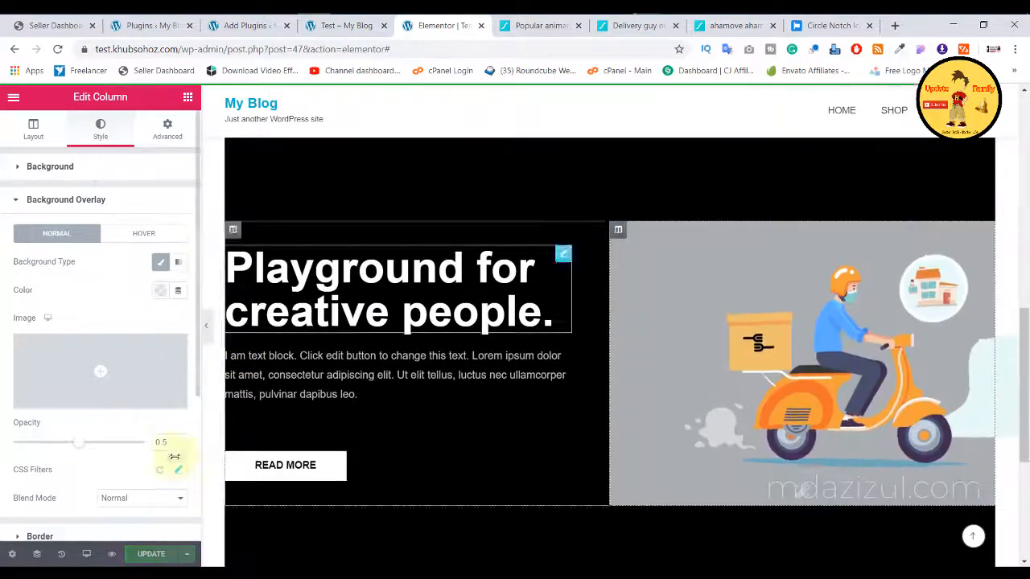
Step: Preview both animation sections in the Mobile responsive mode, return to the Desktop preview and check the delivery section
left_click(89, 555)
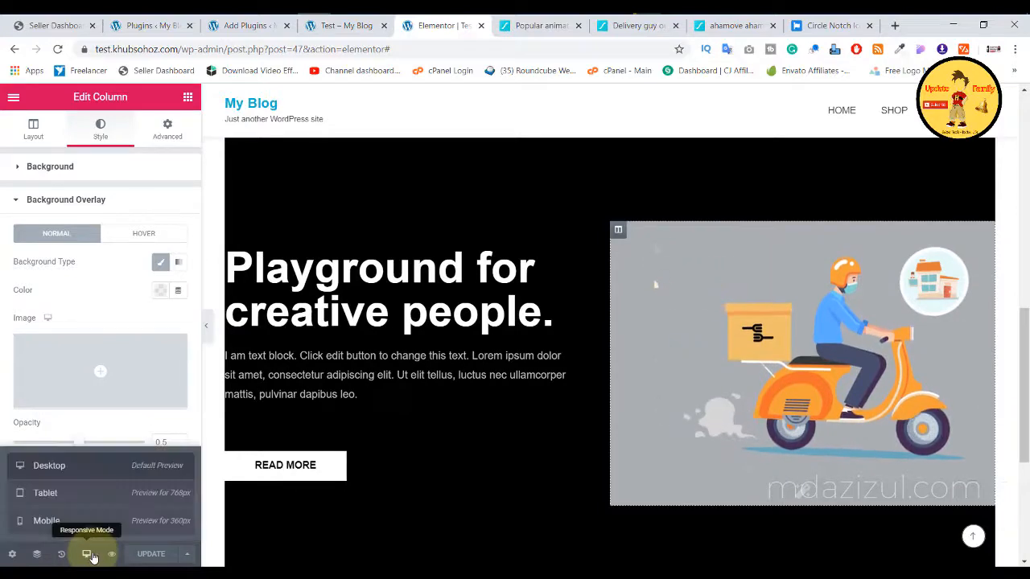
left_click(46, 520)
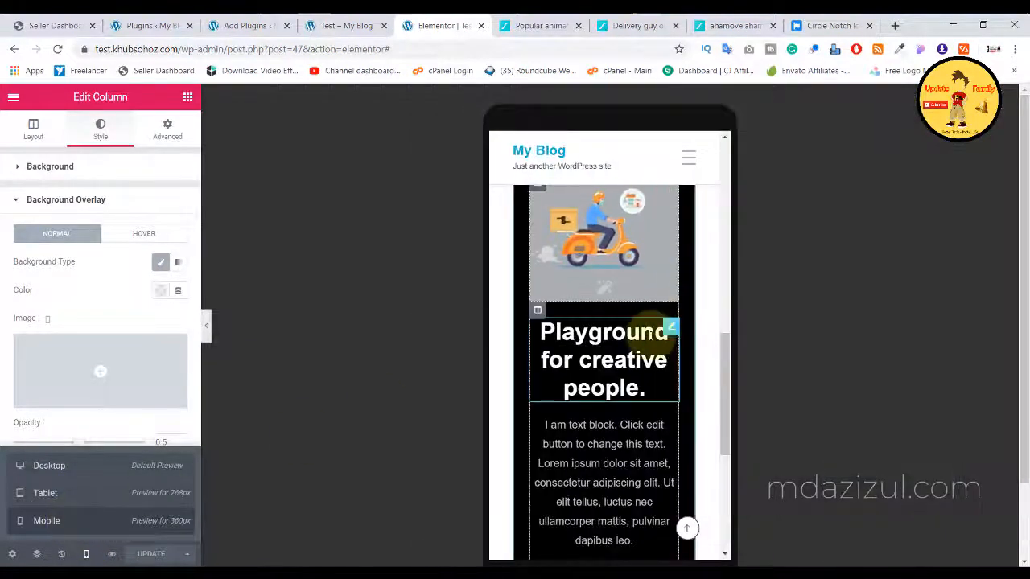
scroll(645, 301, "up", 2)
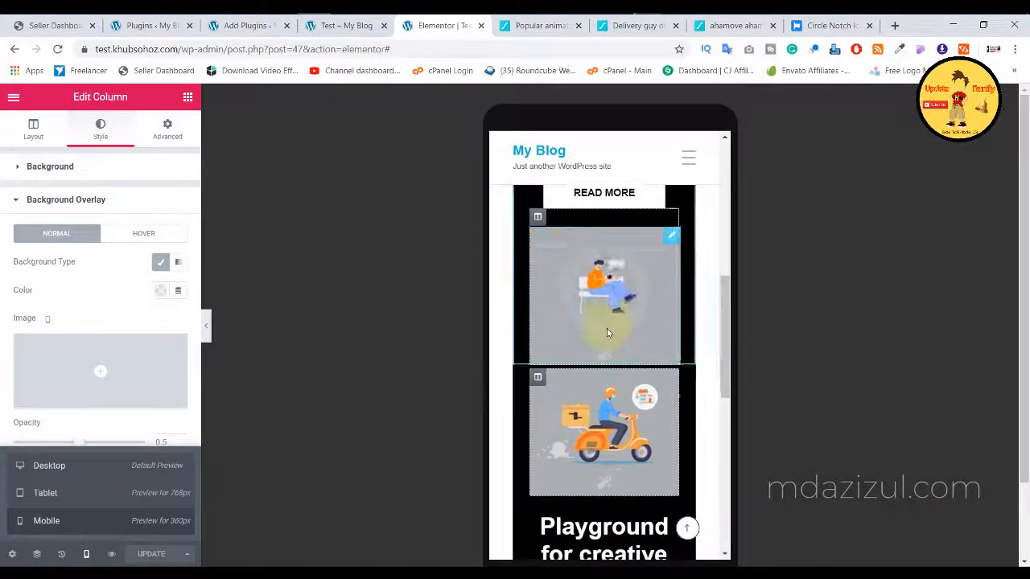
scroll(610, 333, "down", 2)
scroll(619, 315, "down", 2)
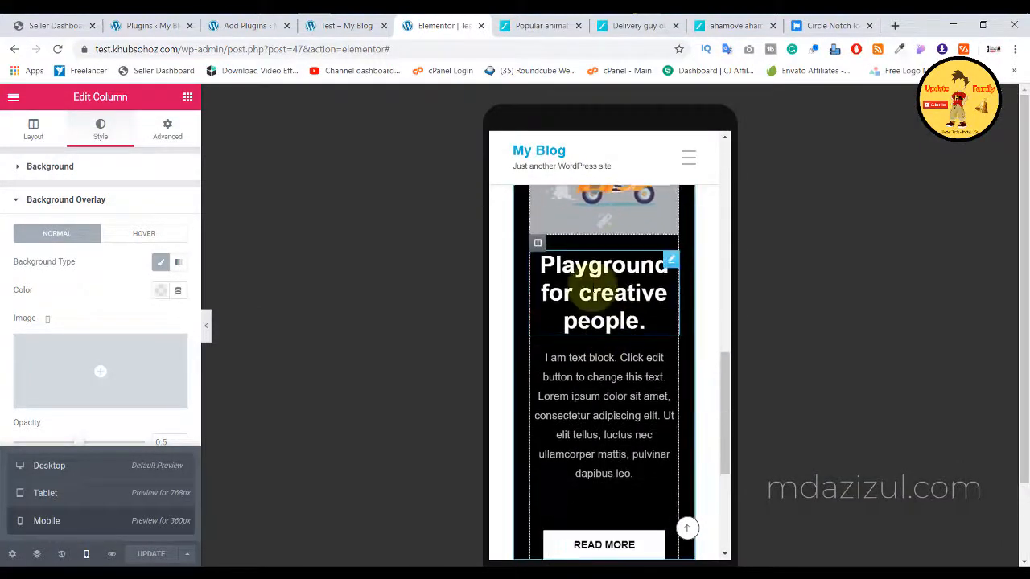
scroll(599, 286, "up", 3)
left_click(90, 476)
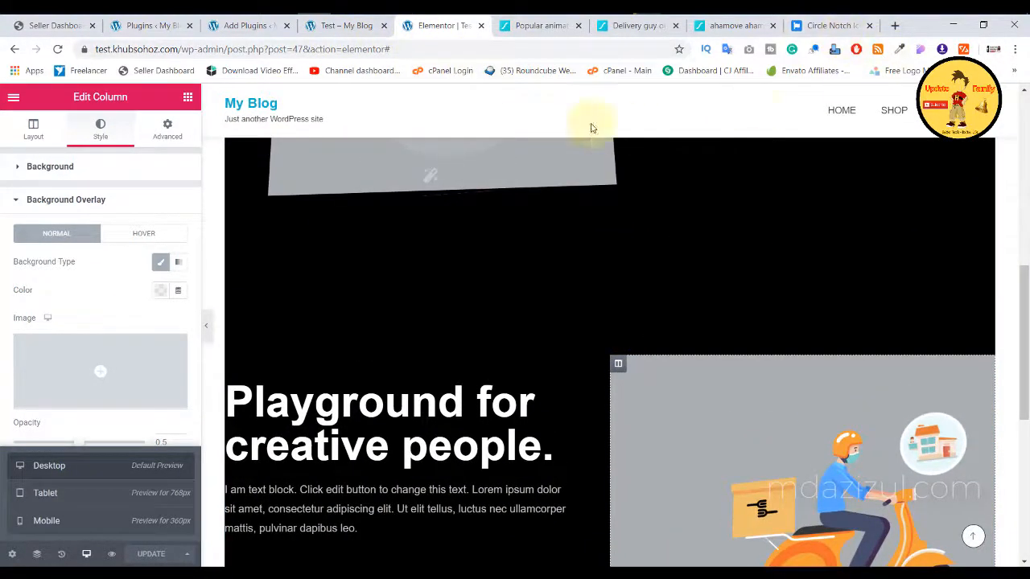
scroll(657, 297, "down", 2)
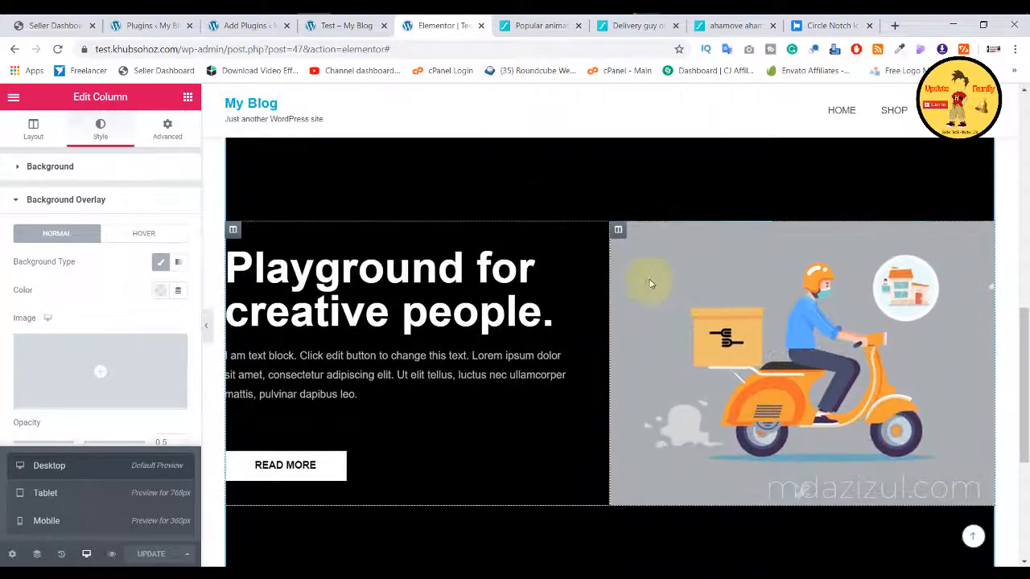